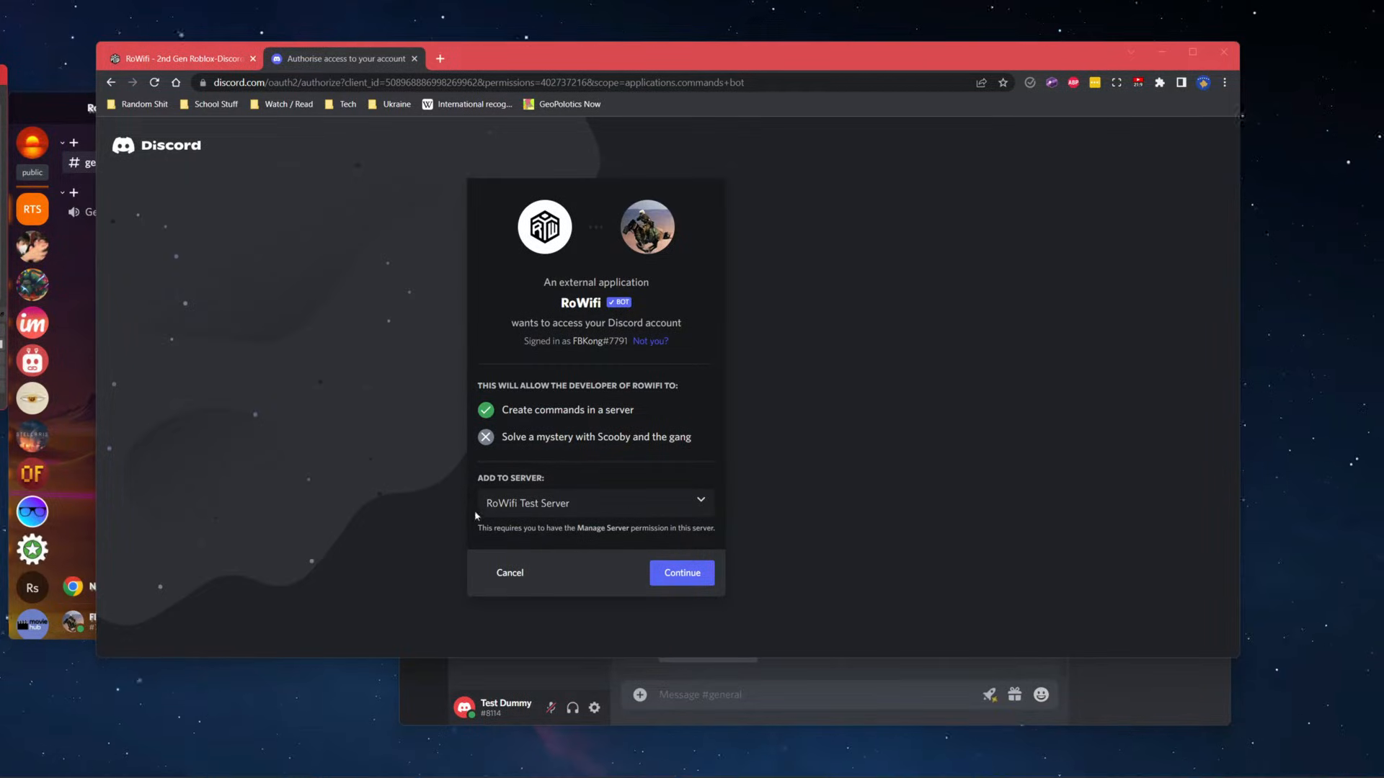
# Authorise the RoWifi bot for RoWifi Test Server with all requested permissions and complete the human verification
pyautogui.click(682, 573)
pyautogui.scroll(-2, 693, 566)
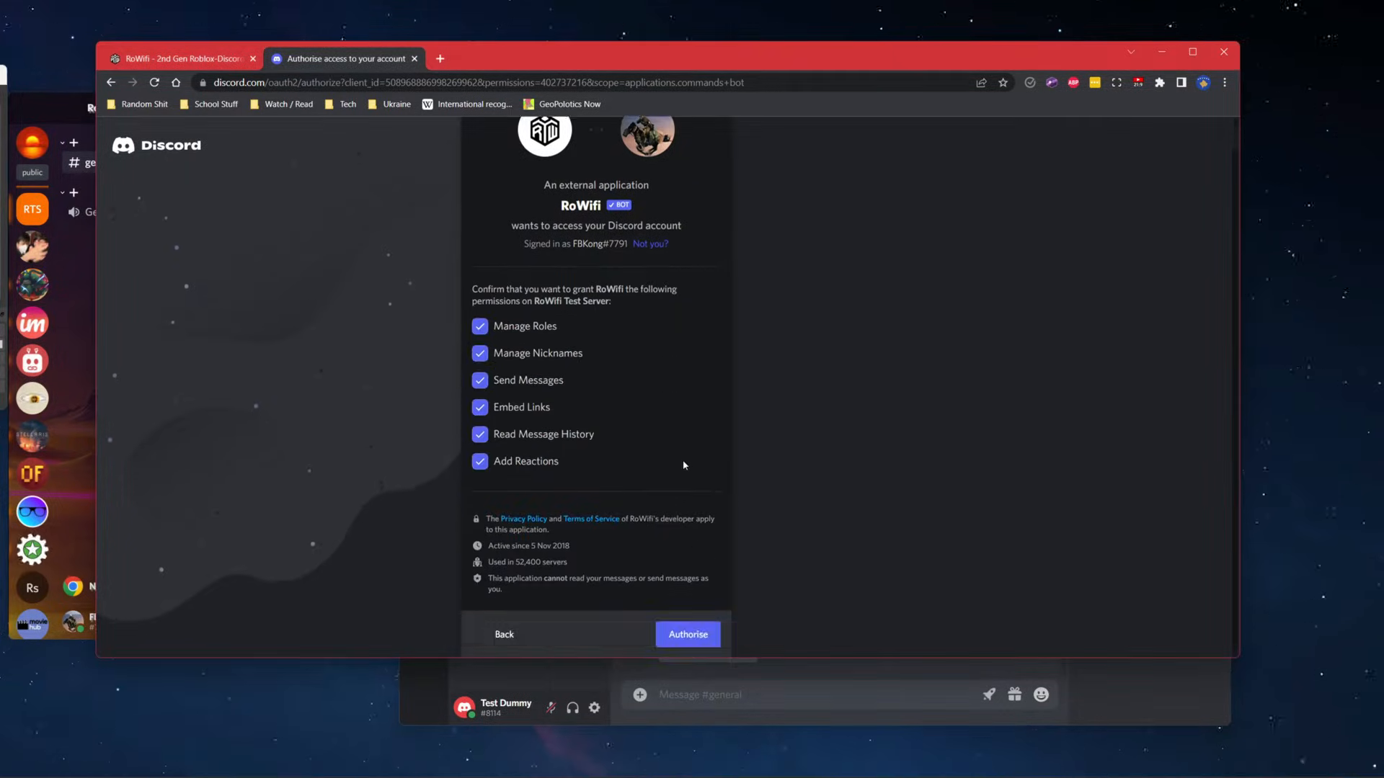
pyautogui.click(693, 631)
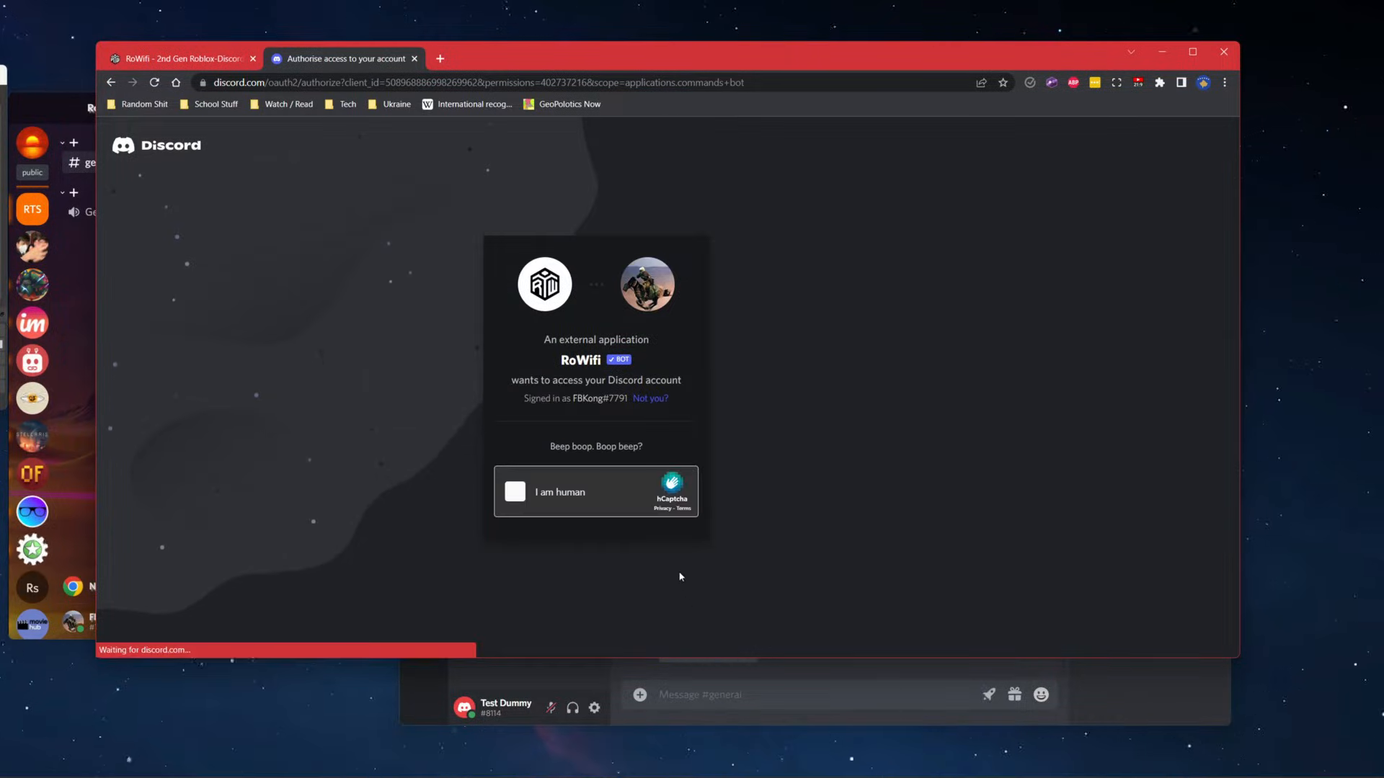
pyautogui.click(516, 493)
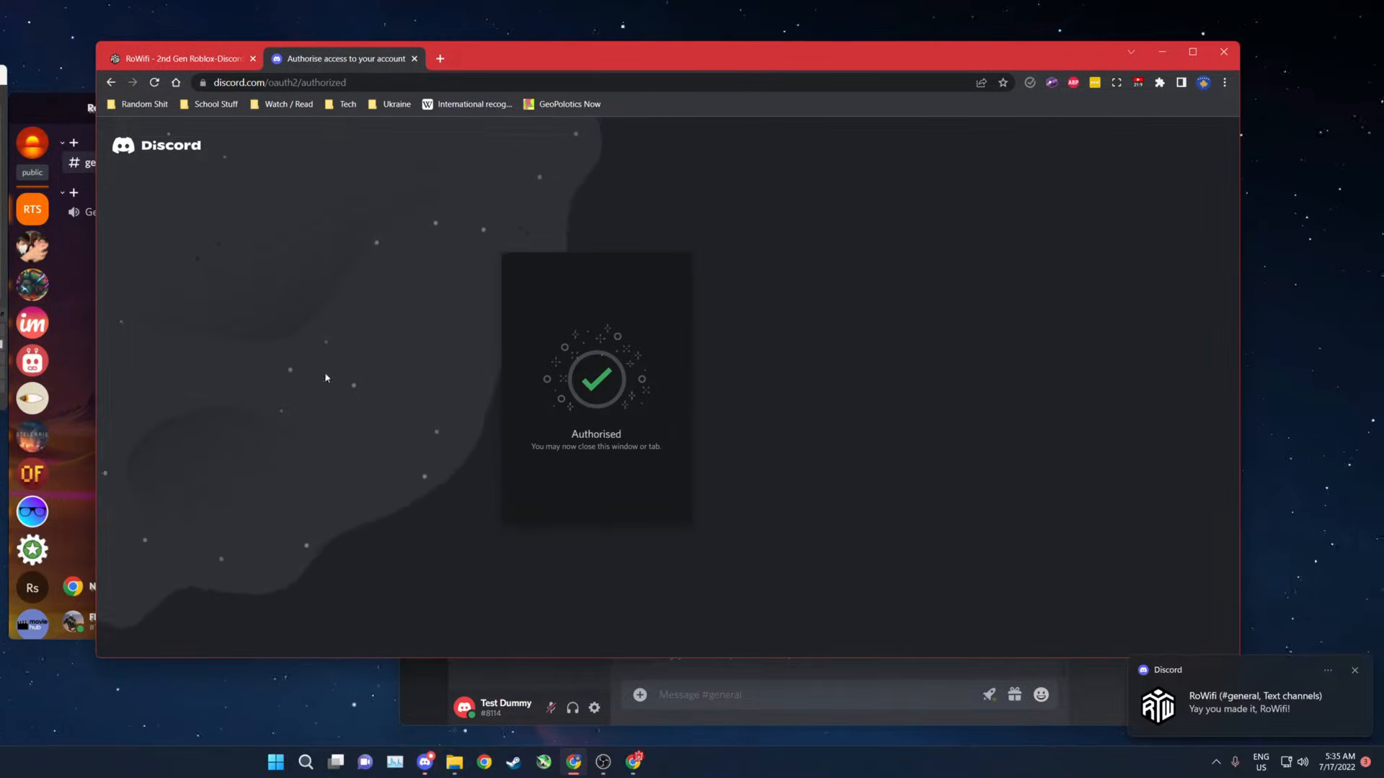
# Switch to the Discord window and create a role named Unverified in the RoWifi Test Server settings
pyautogui.click(69, 298)
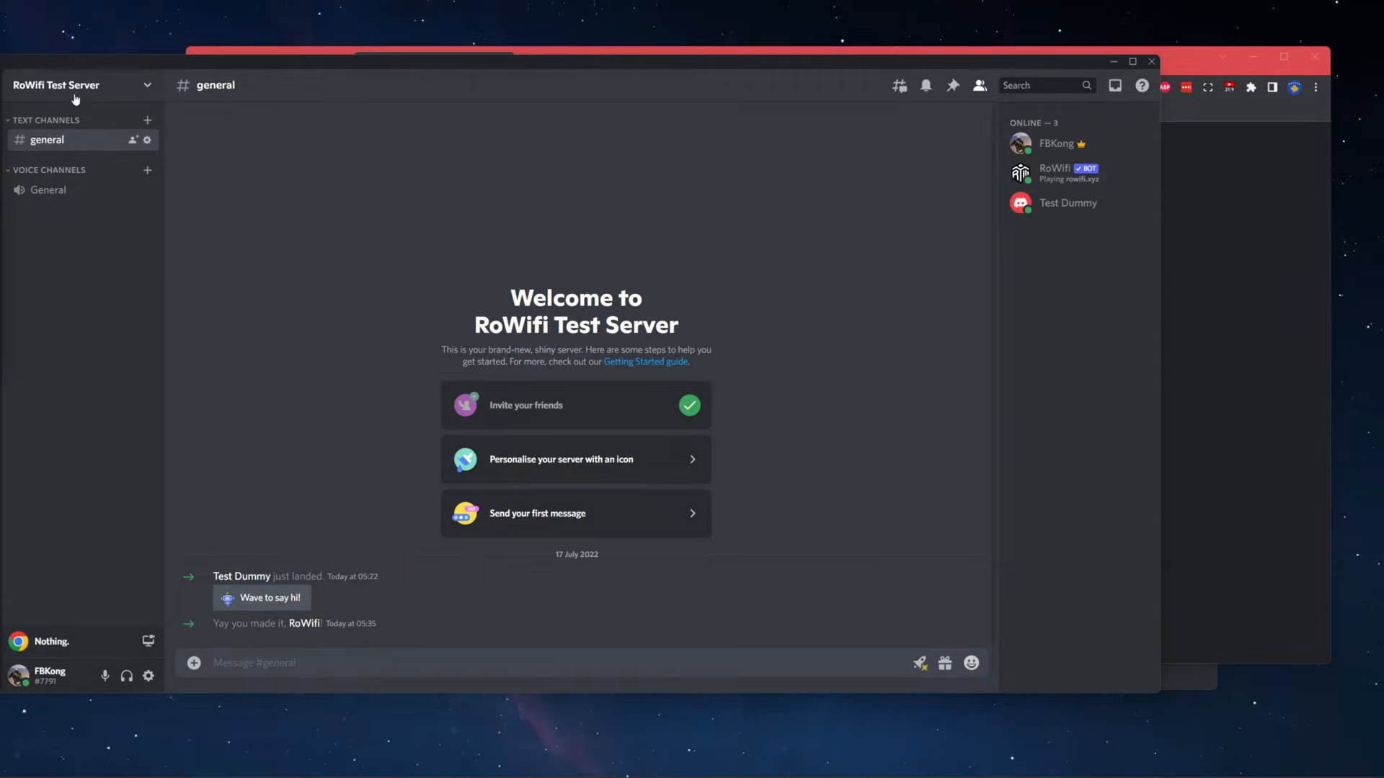
pyautogui.click(76, 94)
pyautogui.click(74, 171)
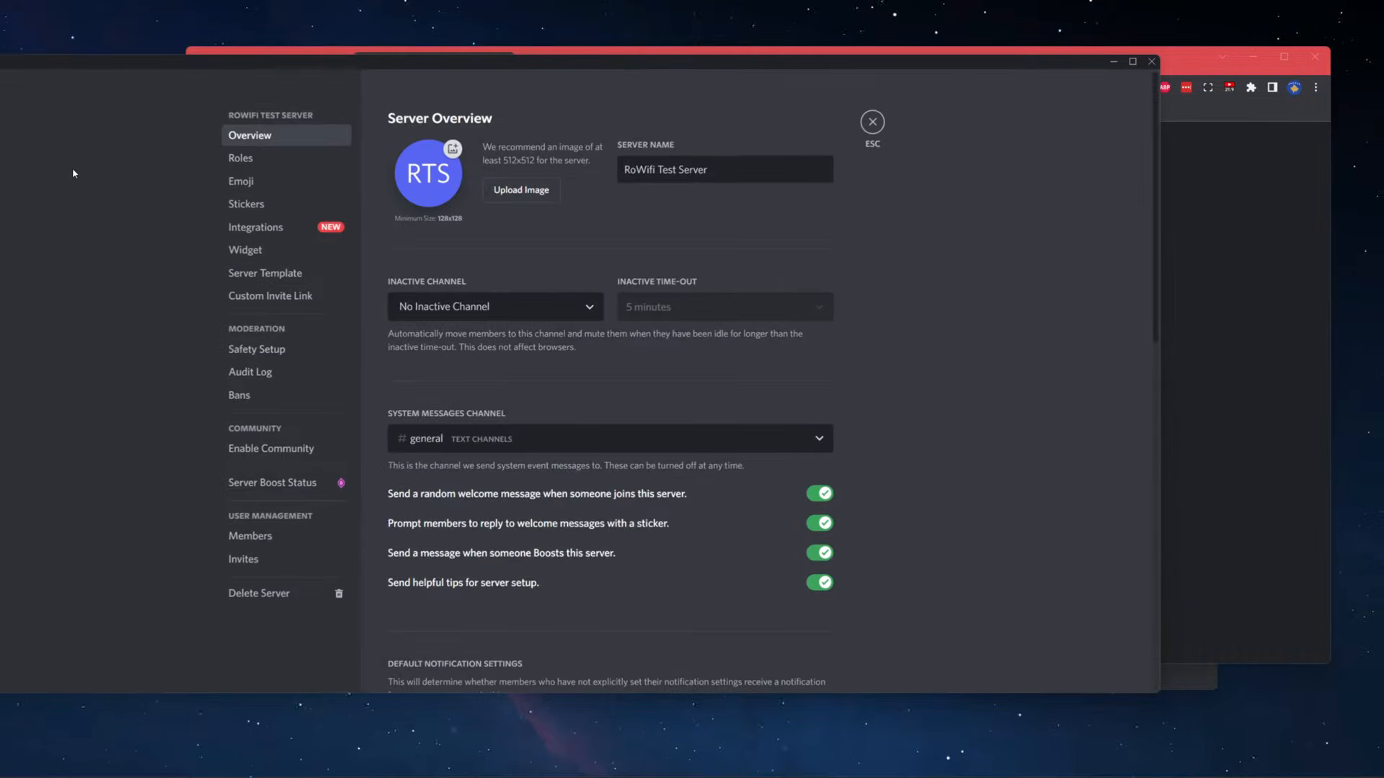
pyautogui.click(260, 158)
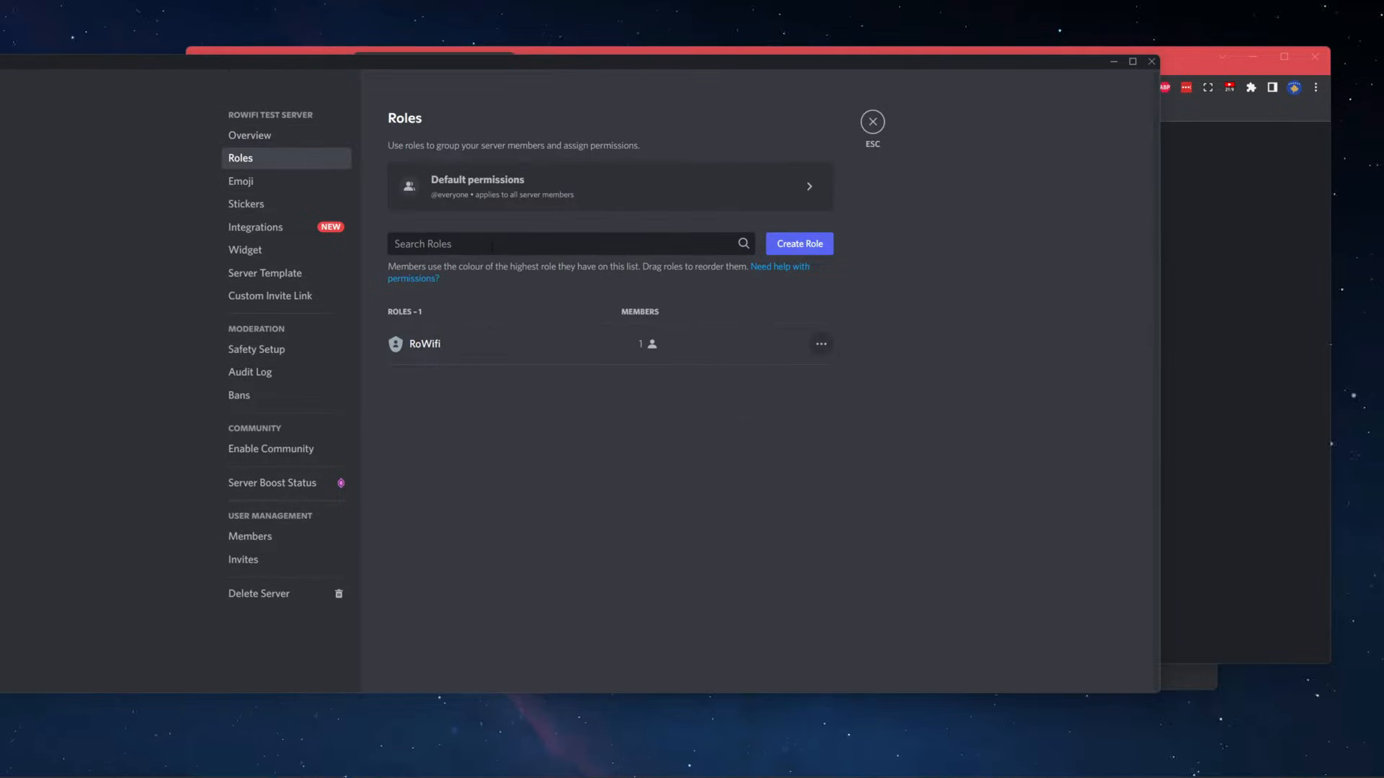
pyautogui.click(799, 244)
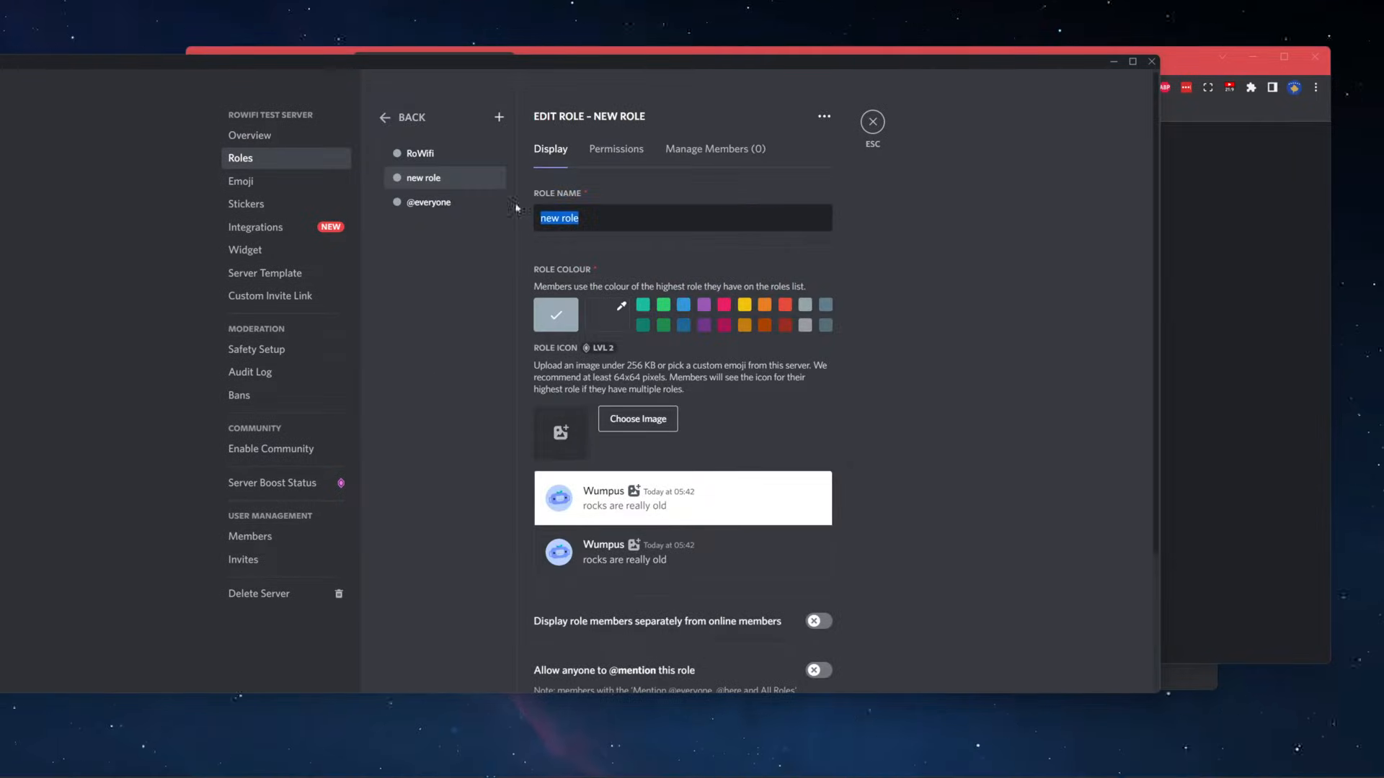
pyautogui.write('Unverif')
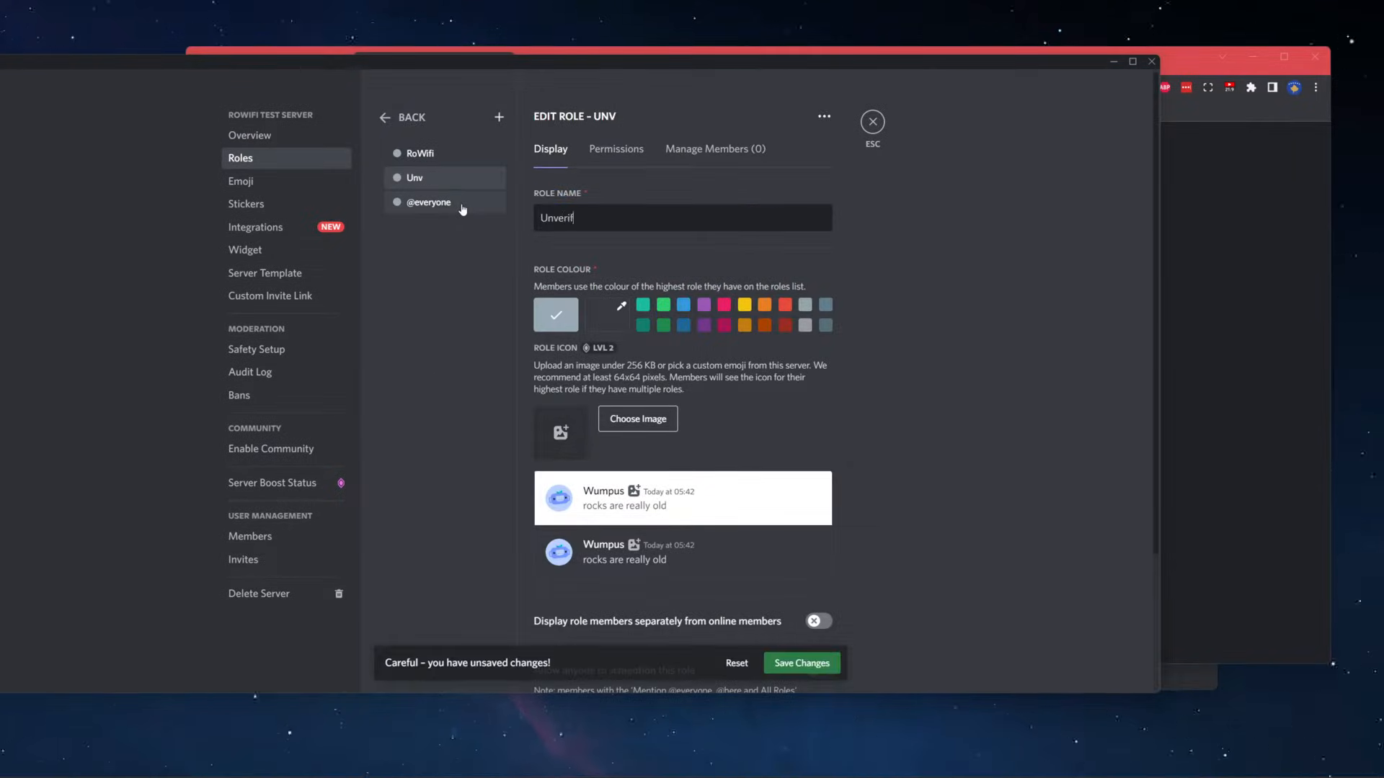
pyautogui.write('ied')
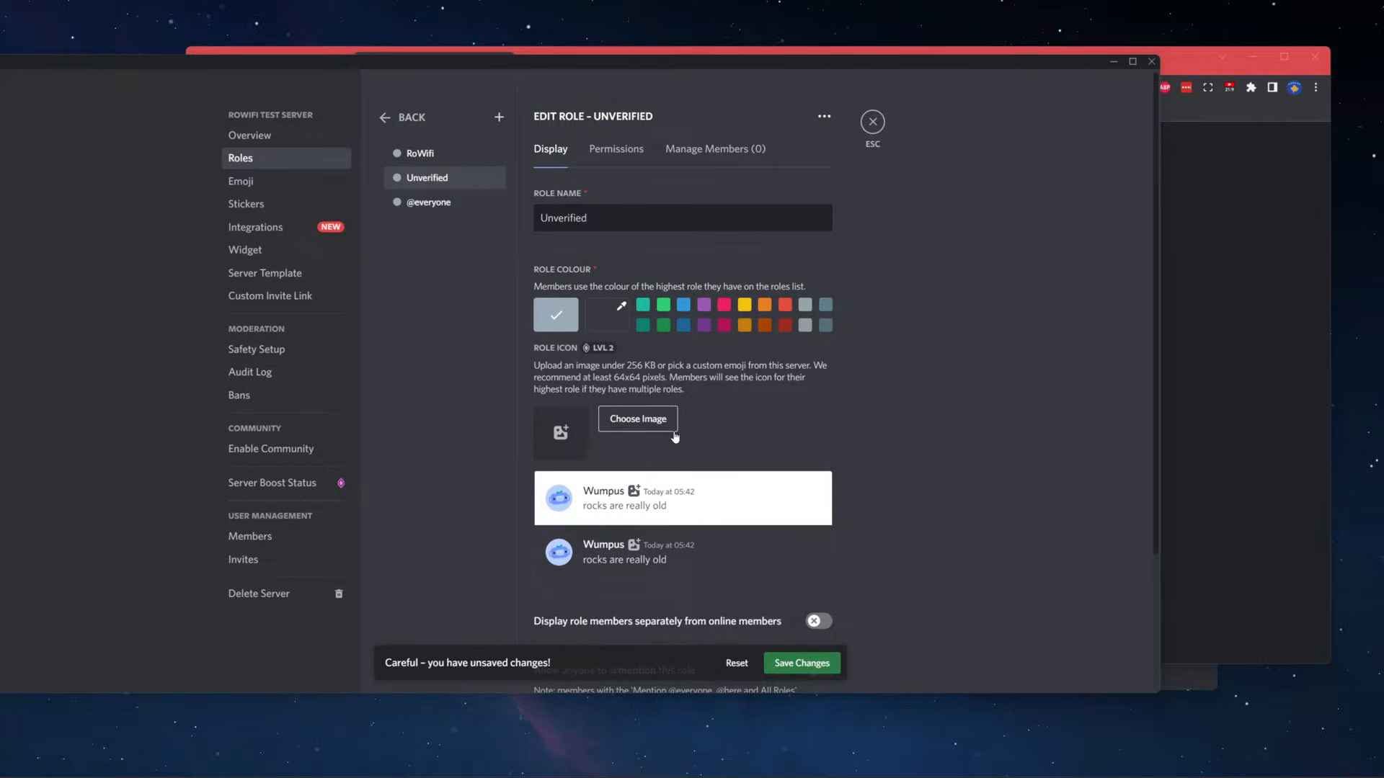
# Add a second role named Verified, save the role changes and leave the server settings
pyautogui.click(498, 117)
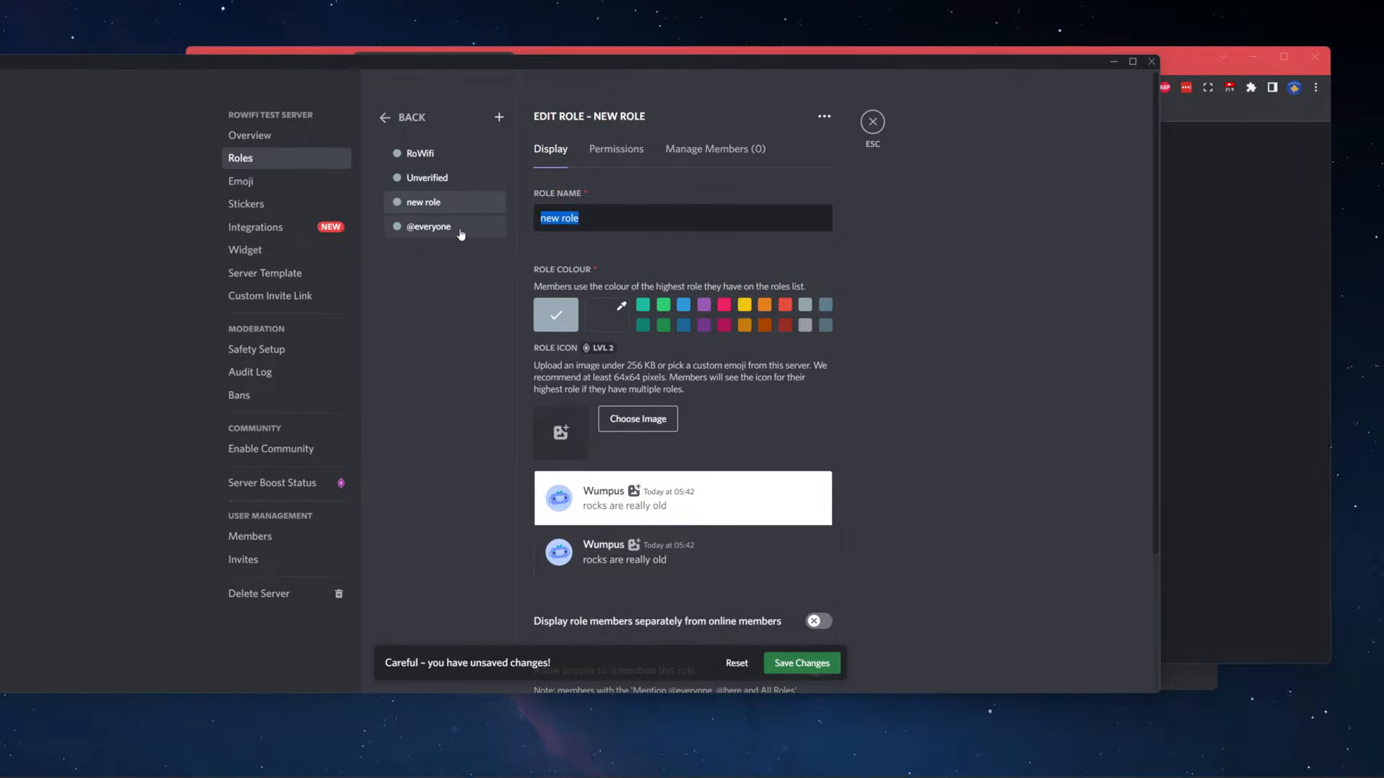
pyautogui.write('Verified')
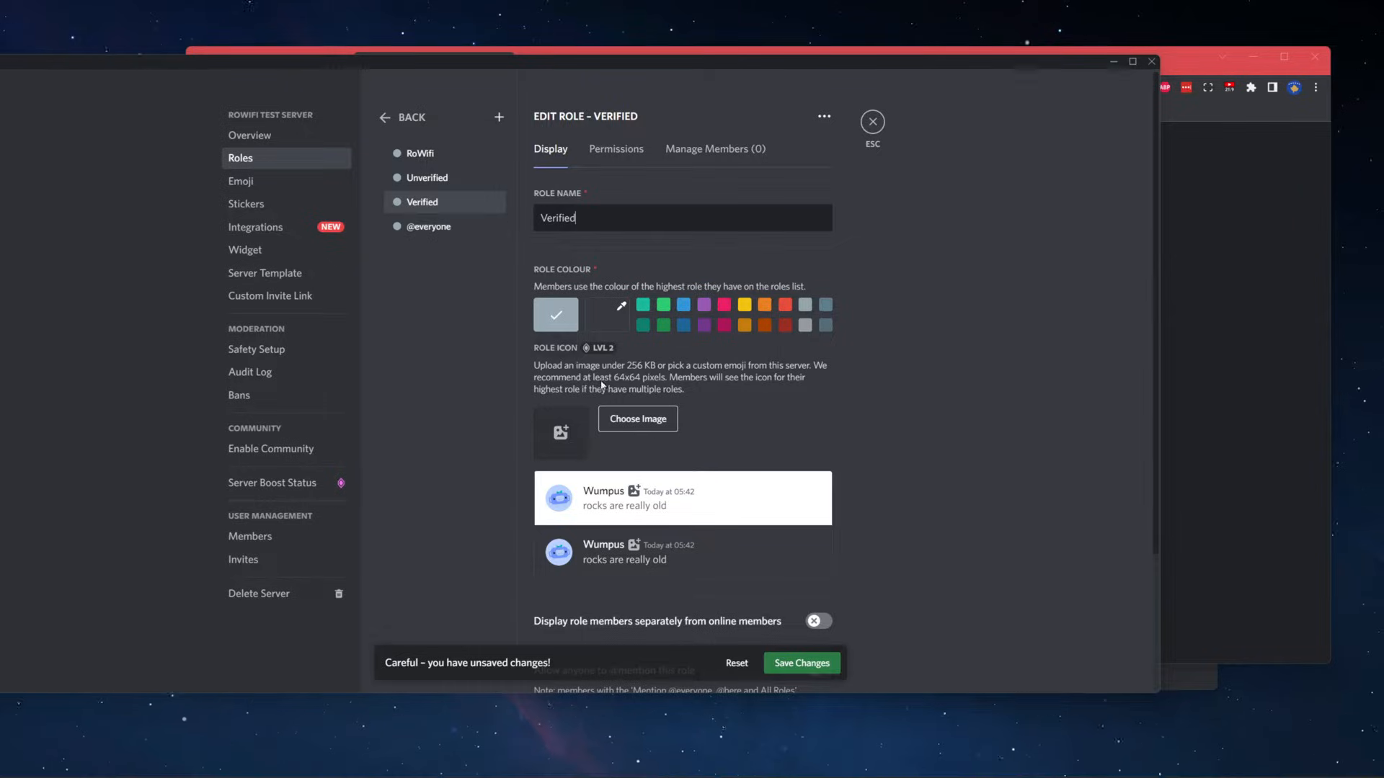
pyautogui.click(820, 664)
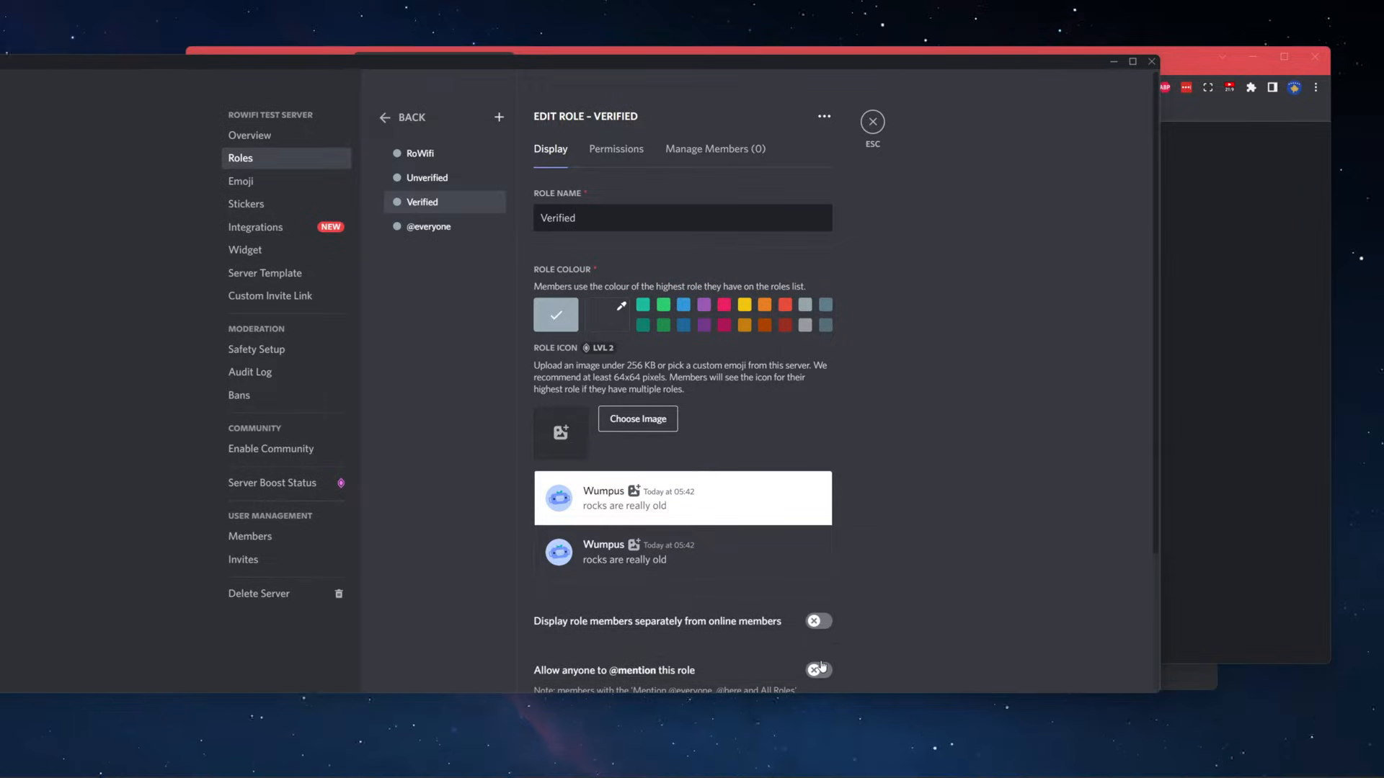
pyautogui.click(872, 121)
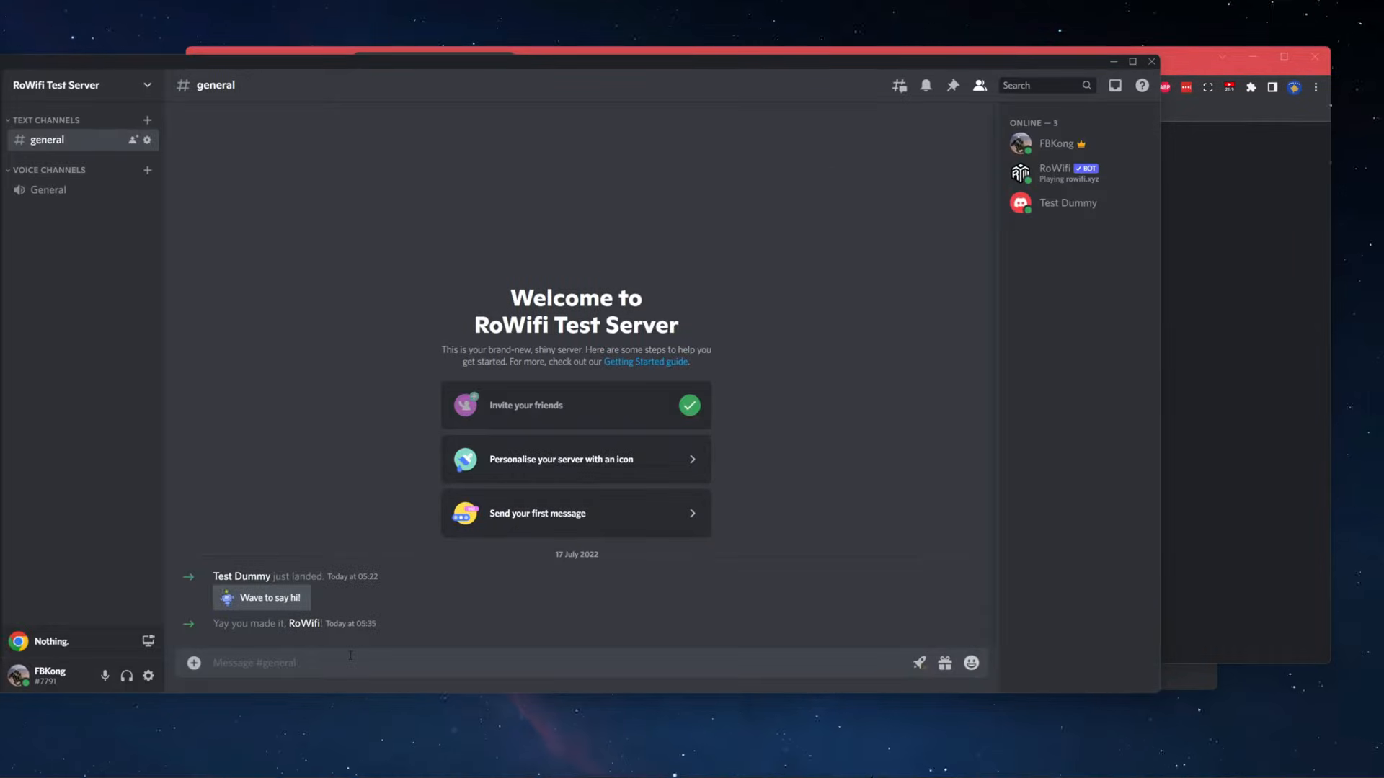
pyautogui.write('/setting')
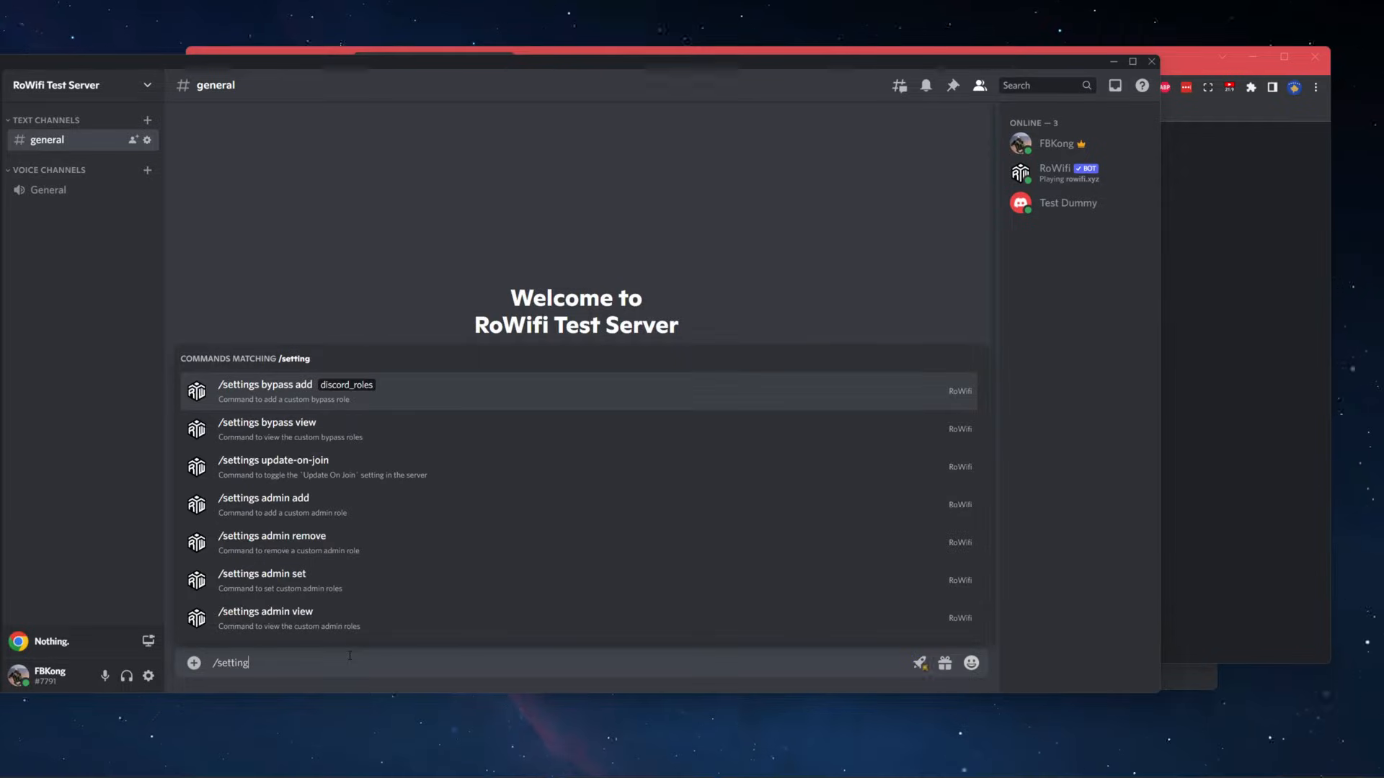
pyautogui.write('s unverif')
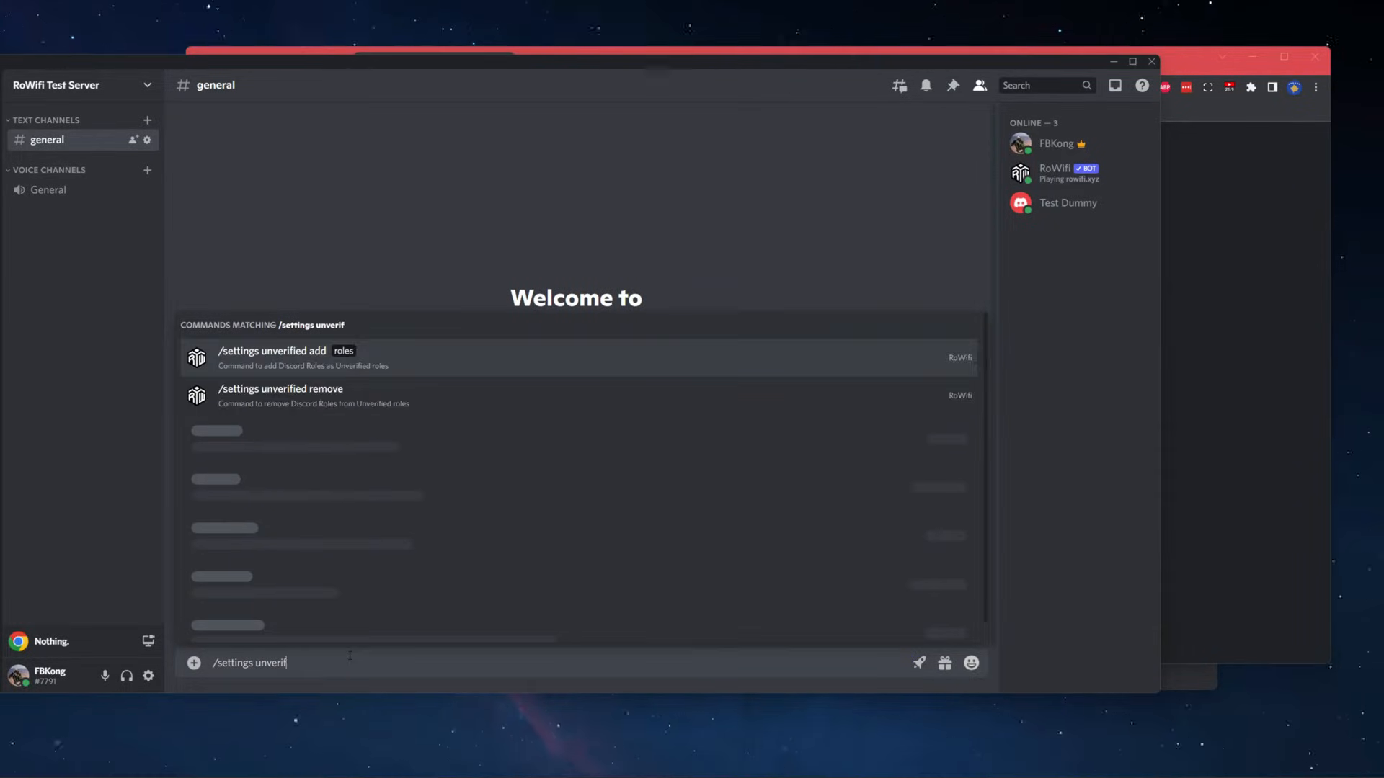
pyautogui.press('Return')
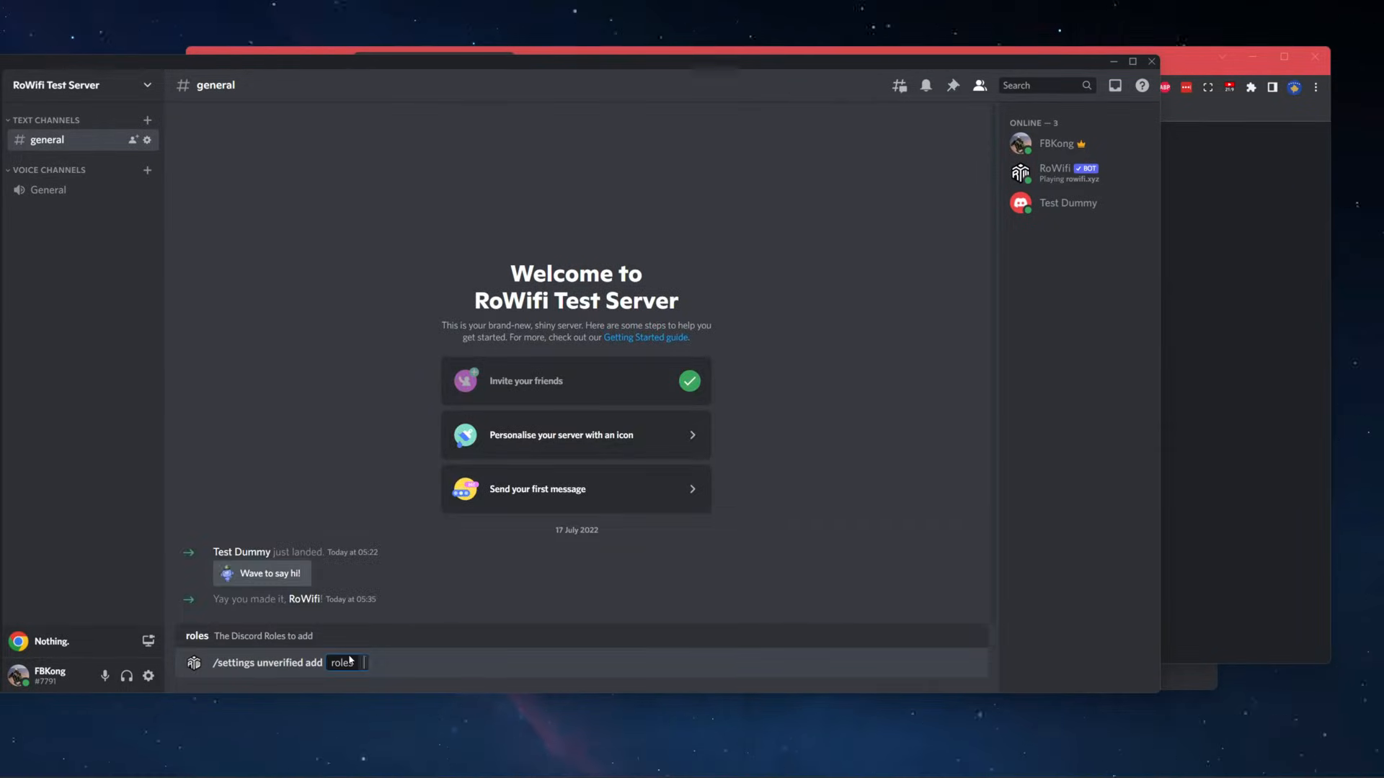
pyautogui.write('@unv')
pyautogui.press('Return')
pyautogui.press('Return')
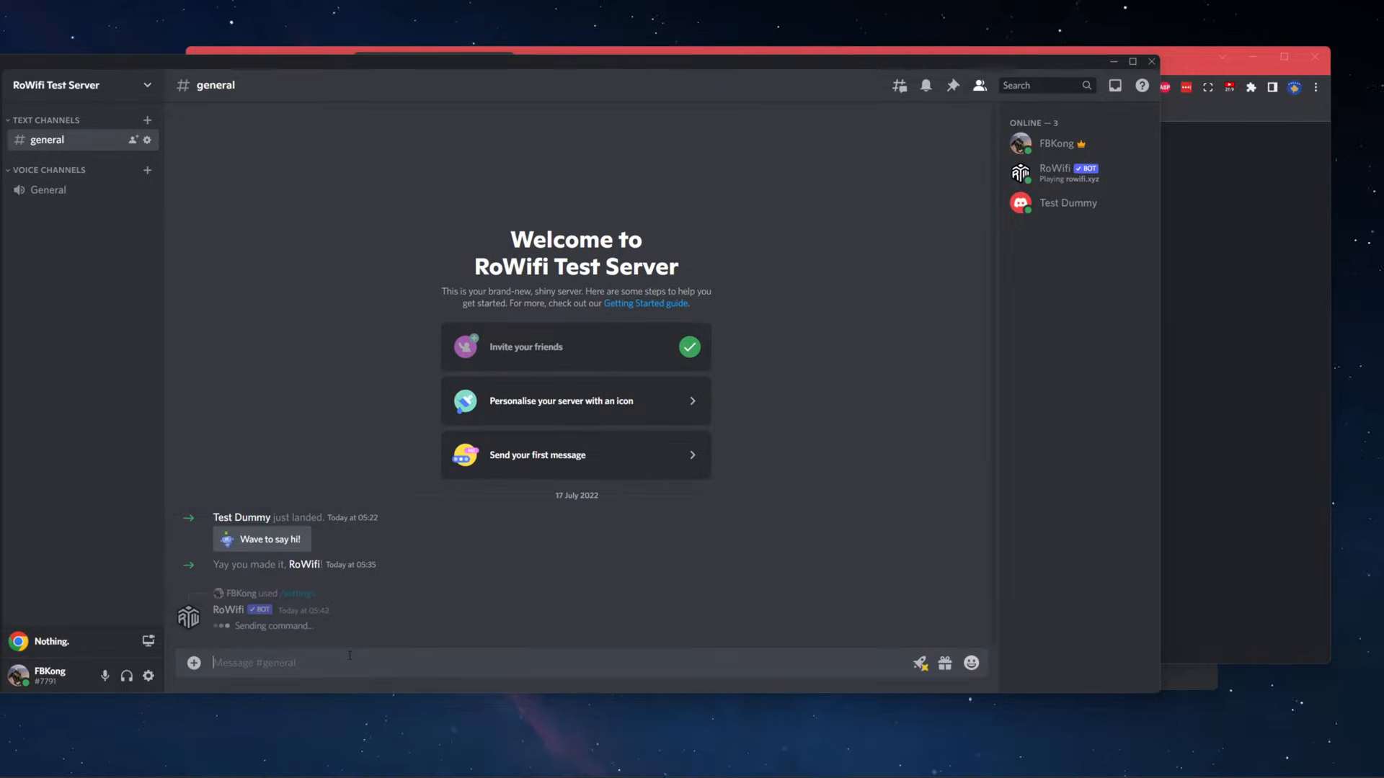
pyautogui.write('/sett')
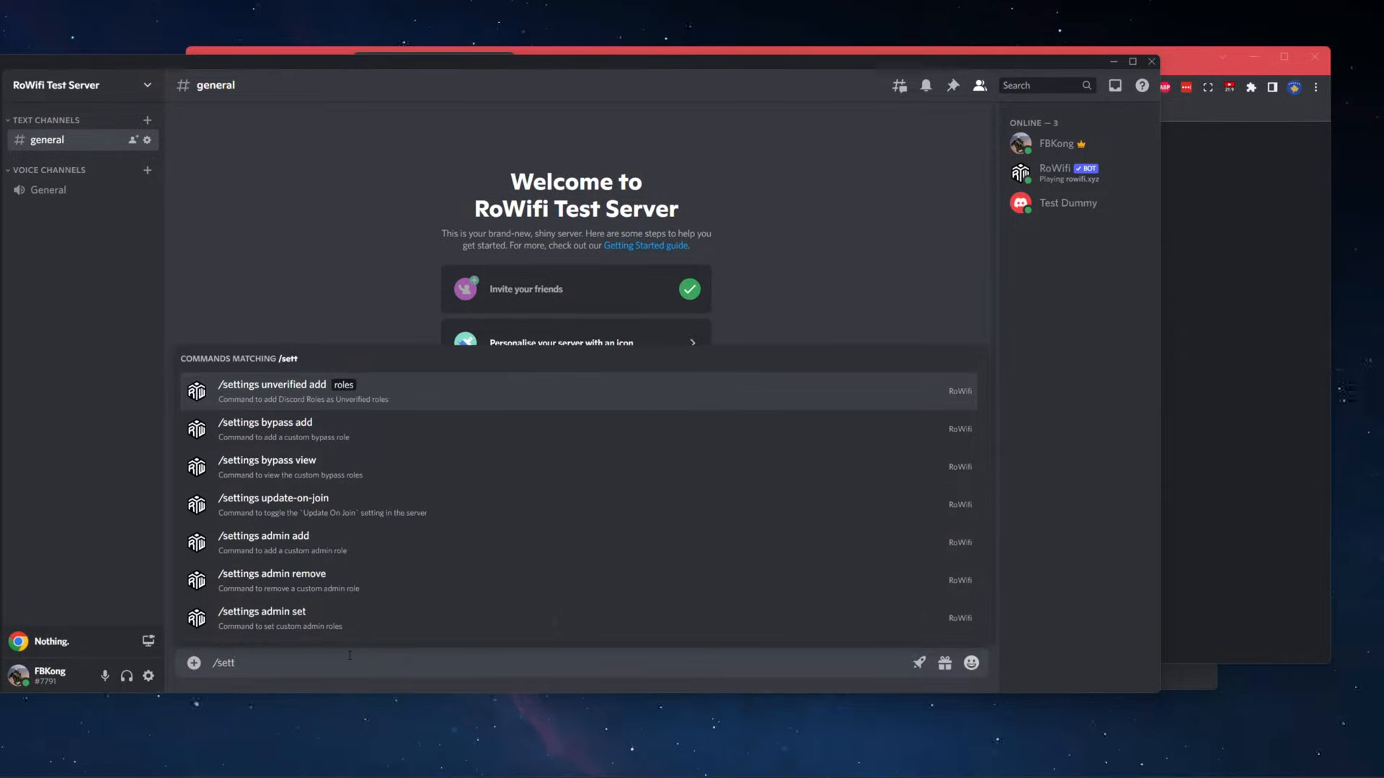
pyautogui.write('ings verified')
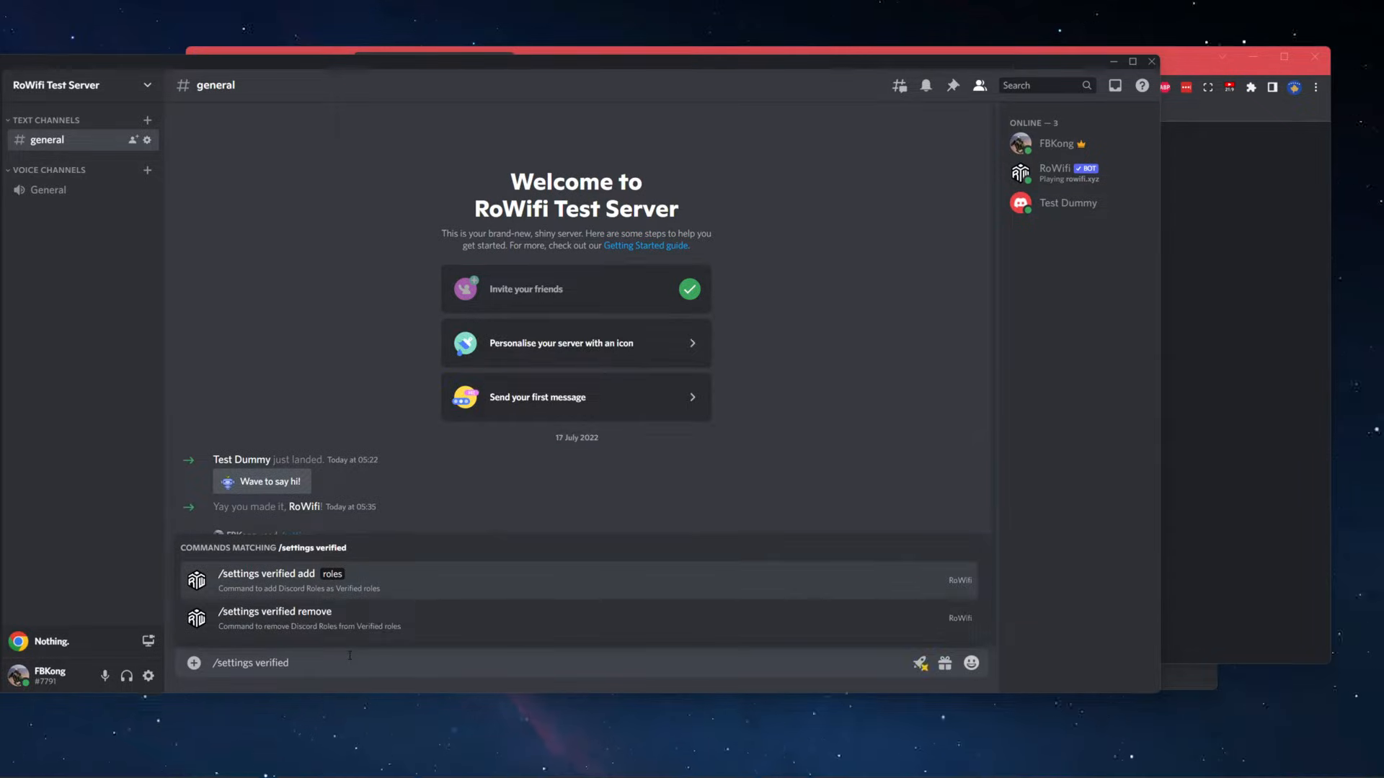
pyautogui.press('Tab')
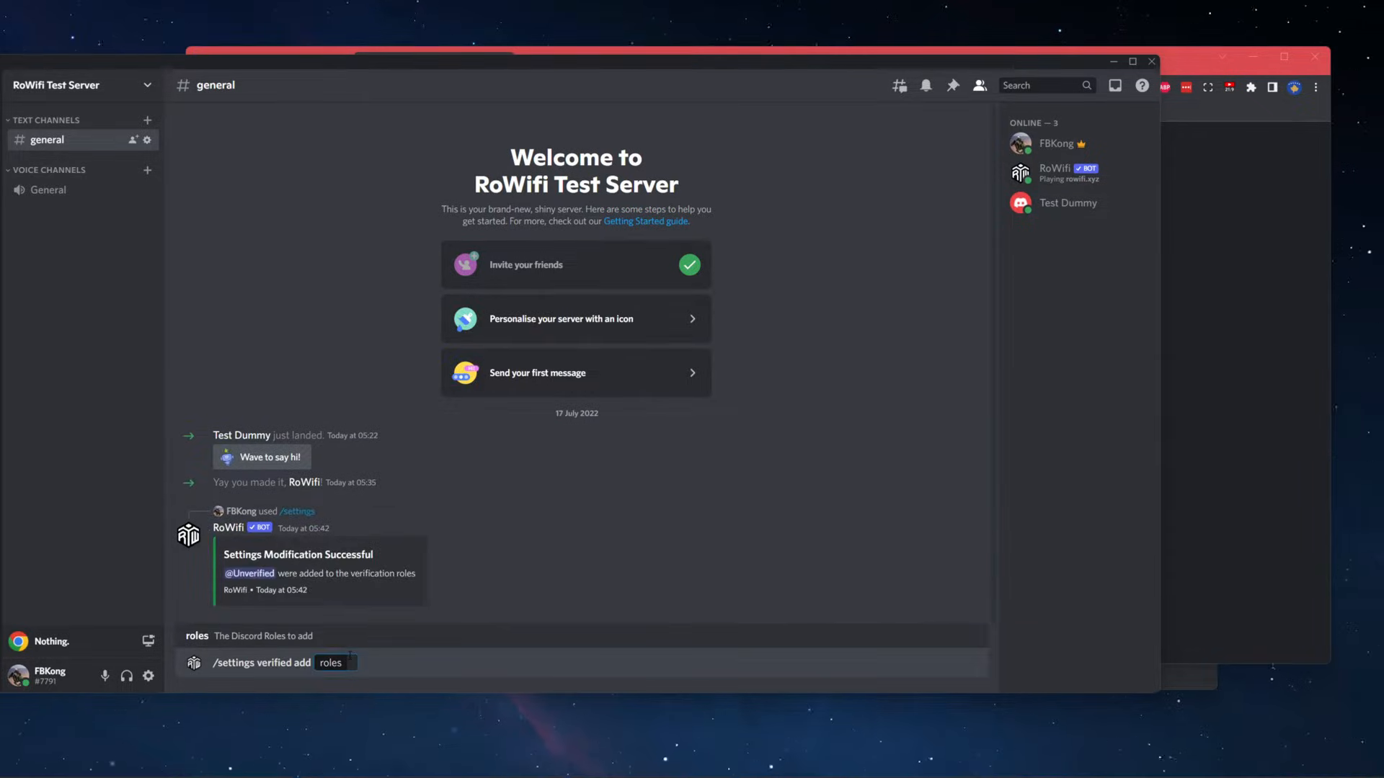
pyautogui.write('@verfi')
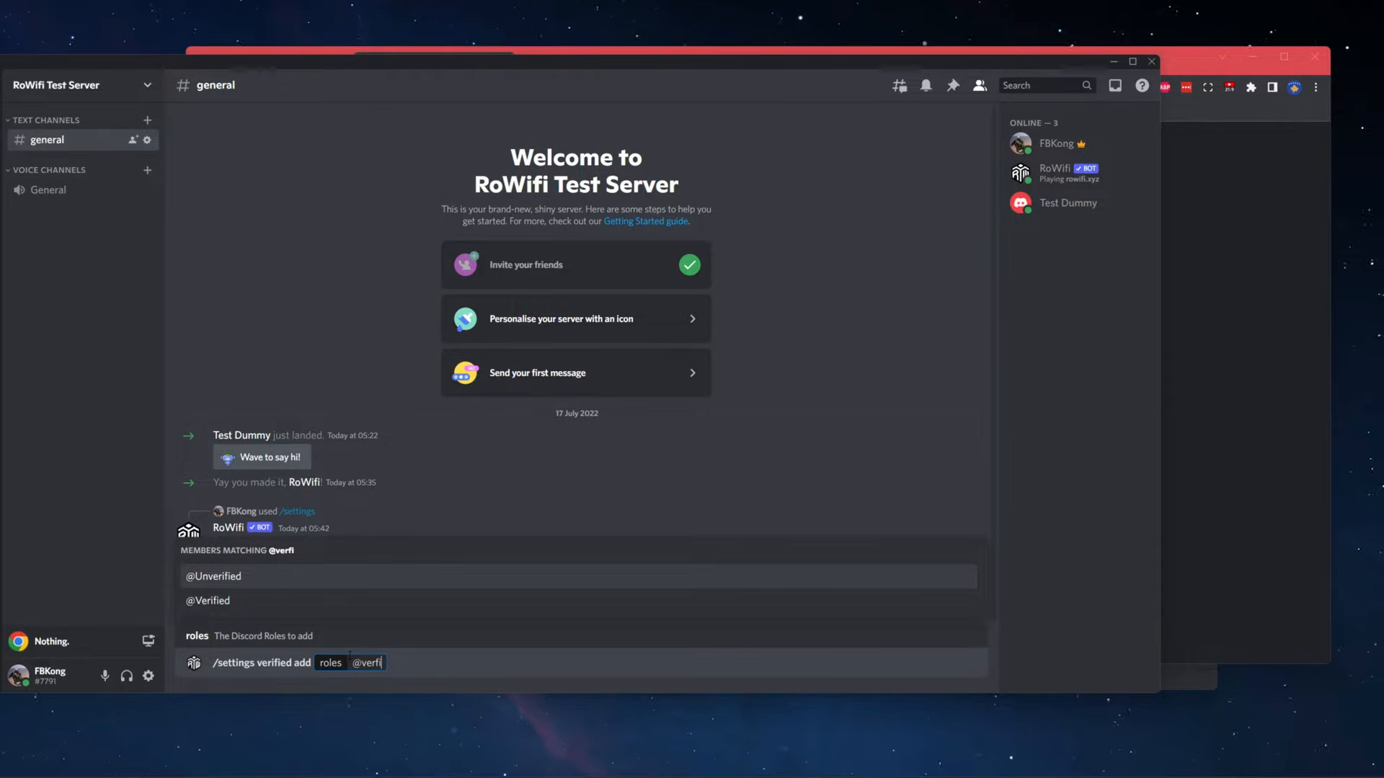
pyautogui.press('Down')
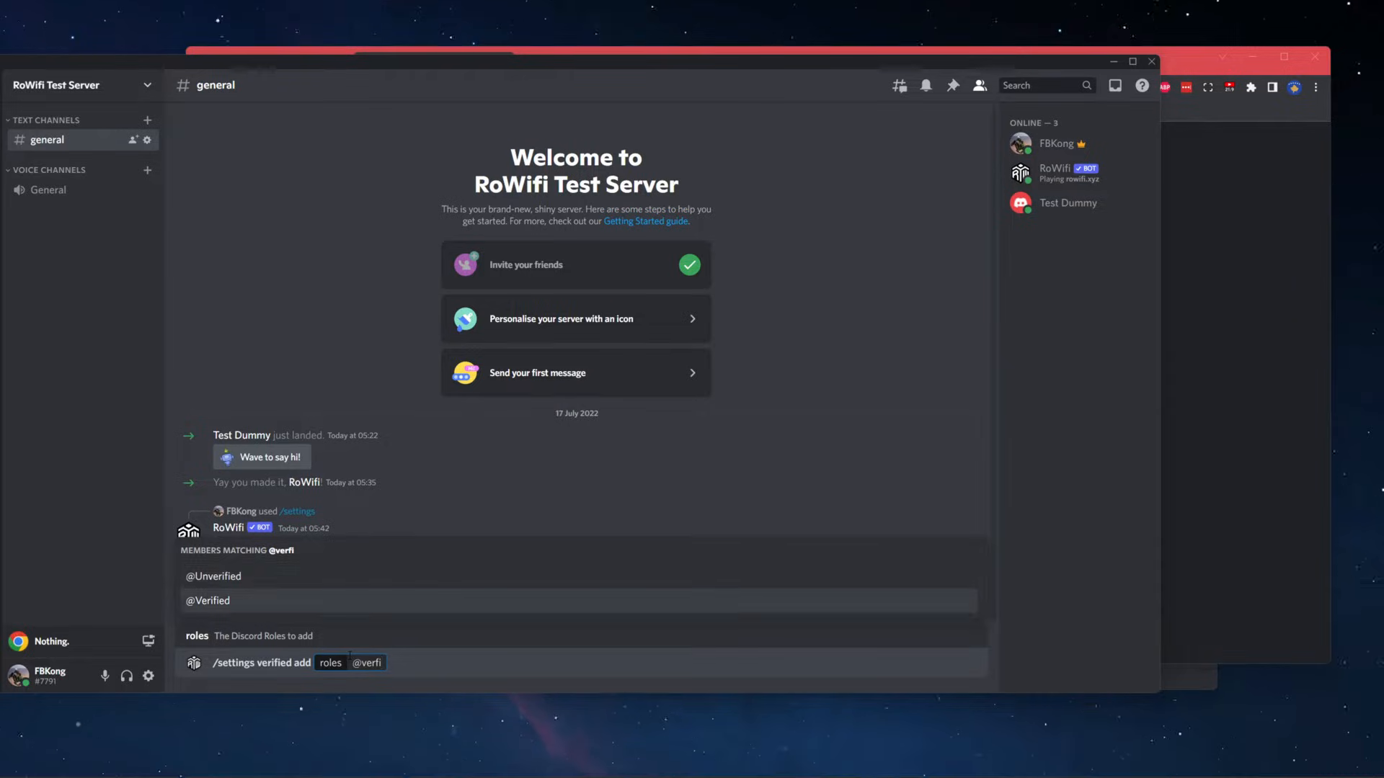
pyautogui.press('Tab')
pyautogui.press('Return')
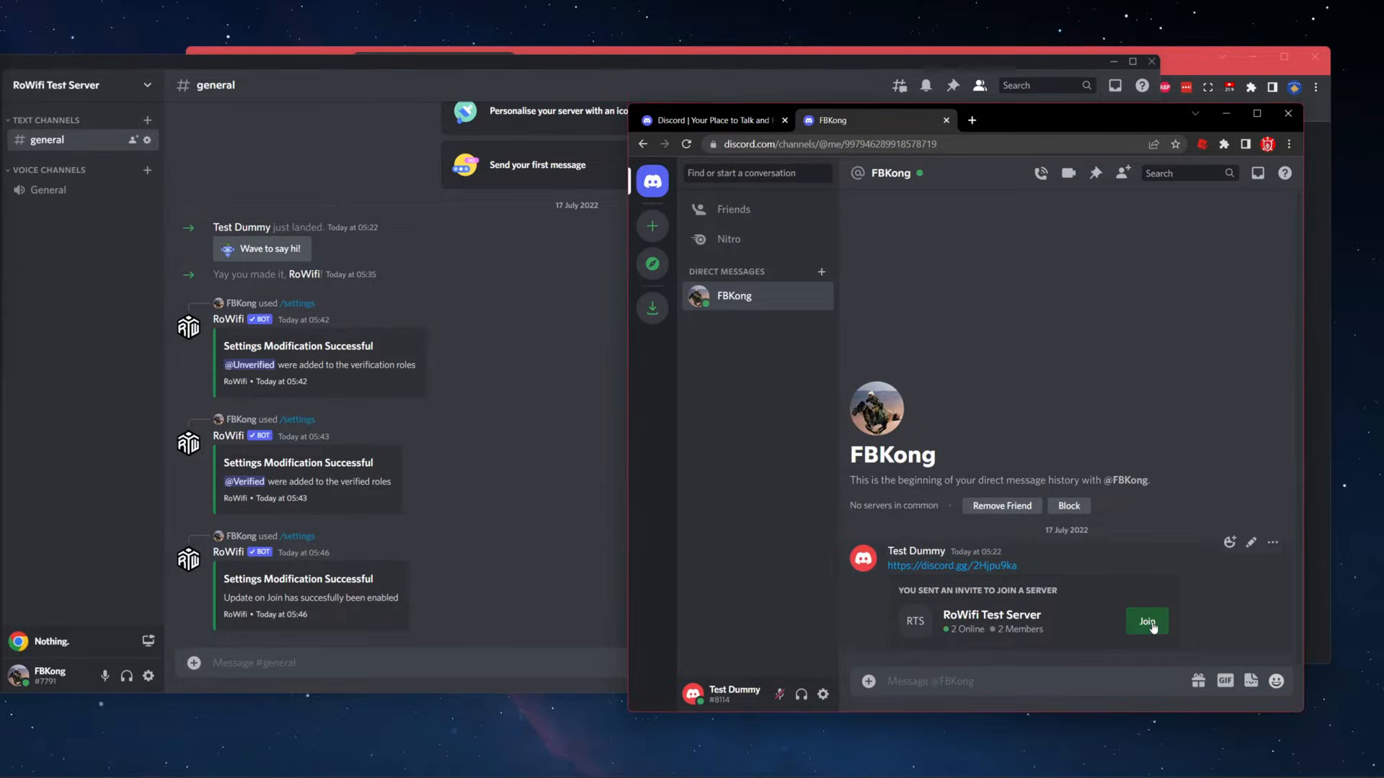
# Join RoWifi Test Server with the test account through its invite, and open that member's profile from the owner's account
pyautogui.click(1147, 623)
pyautogui.click(534, 347)
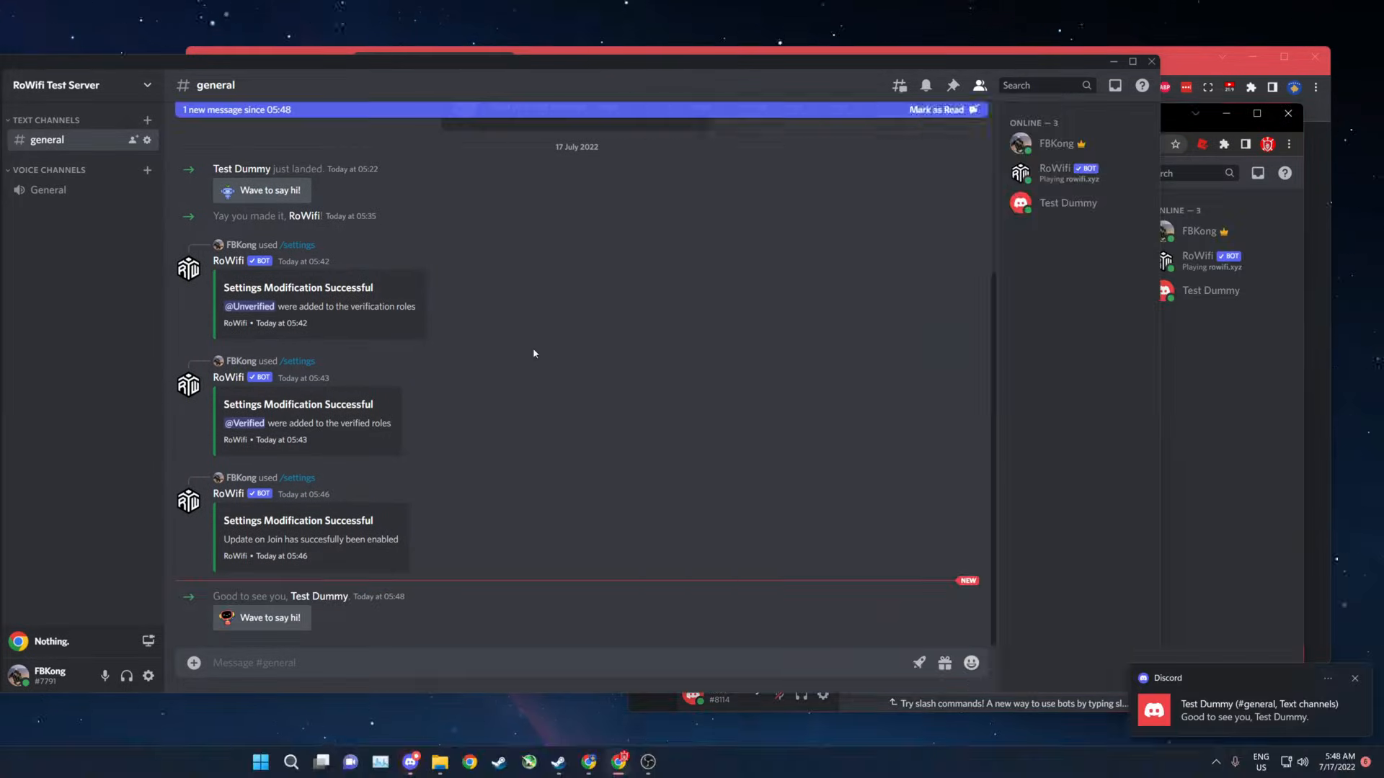
pyautogui.click(1072, 205)
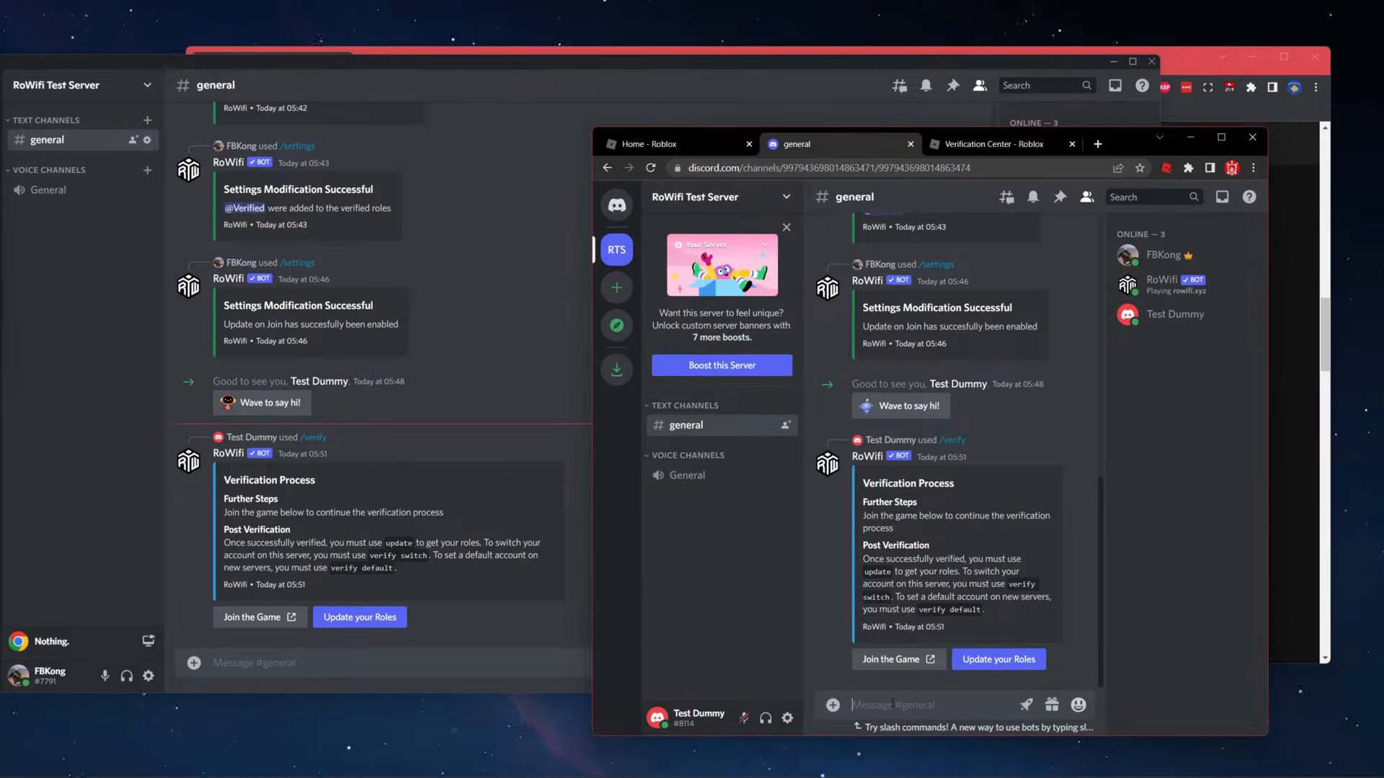
# Run RoWifi's /update command in #general from the test account
pyautogui.write('/')
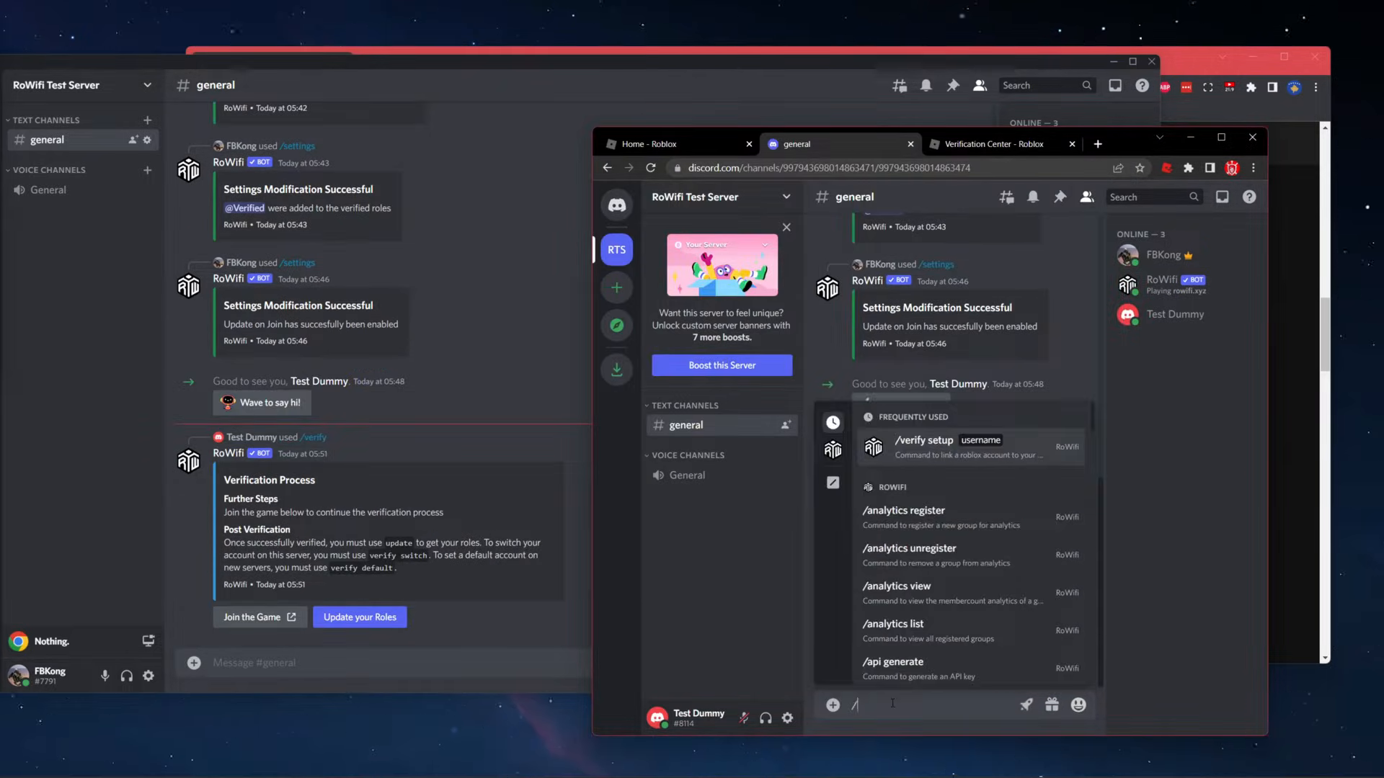
pyautogui.write('upda')
pyautogui.press('Tab')
pyautogui.press('Return')
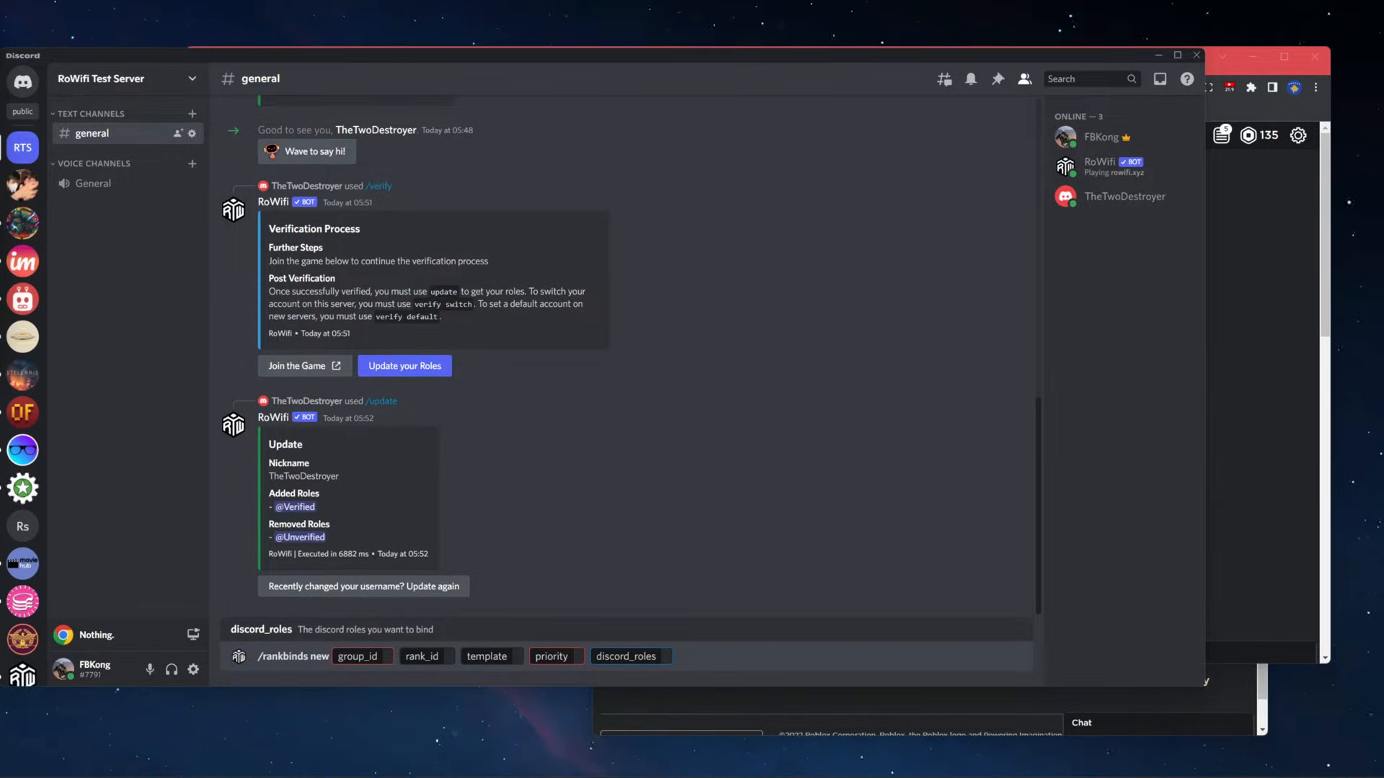
# Switch to the Roblox page of Kosovo Armed Forces [KF] and check the rank of the [OR-0] Conscript role in the group configuration
pyautogui.hotkey('alt', 'Tab')
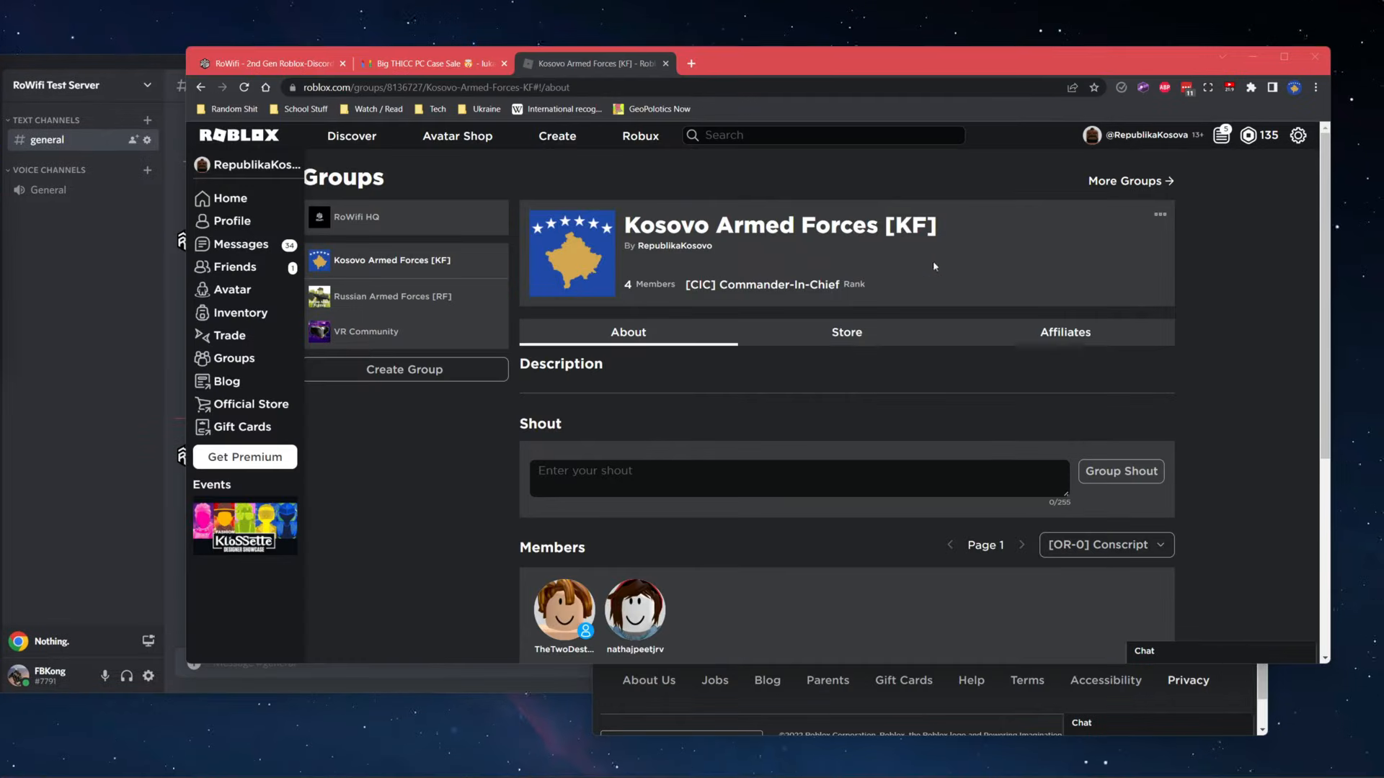
pyautogui.click(1160, 214)
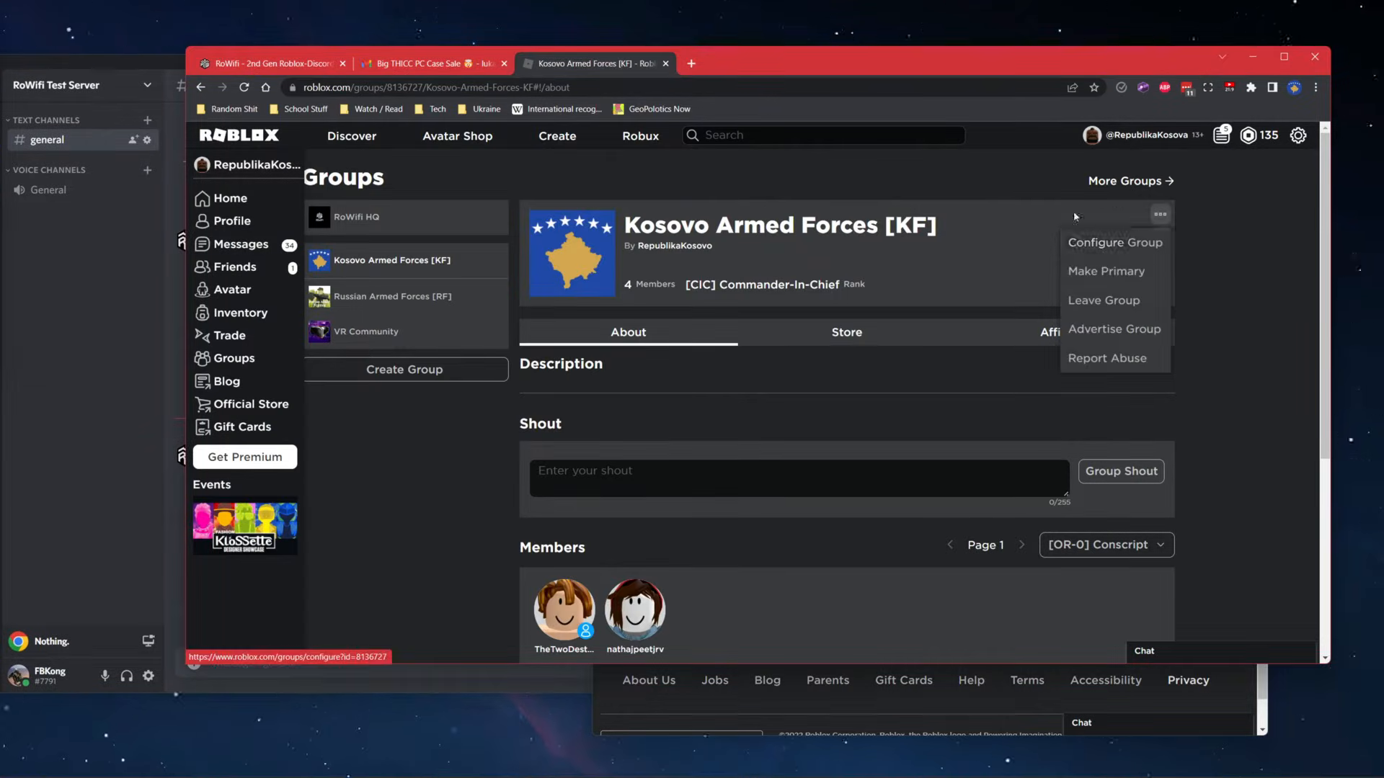
pyautogui.click(1117, 243)
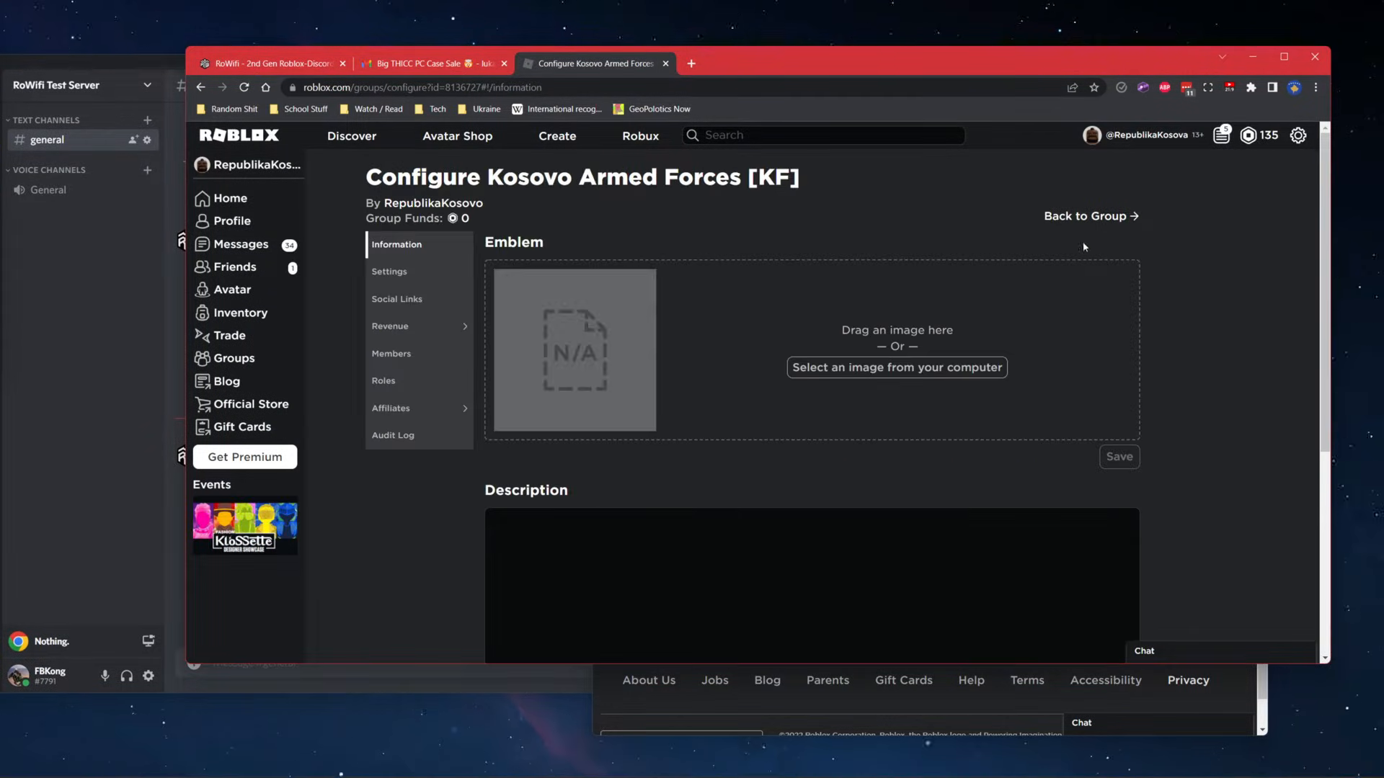
pyautogui.click(388, 381)
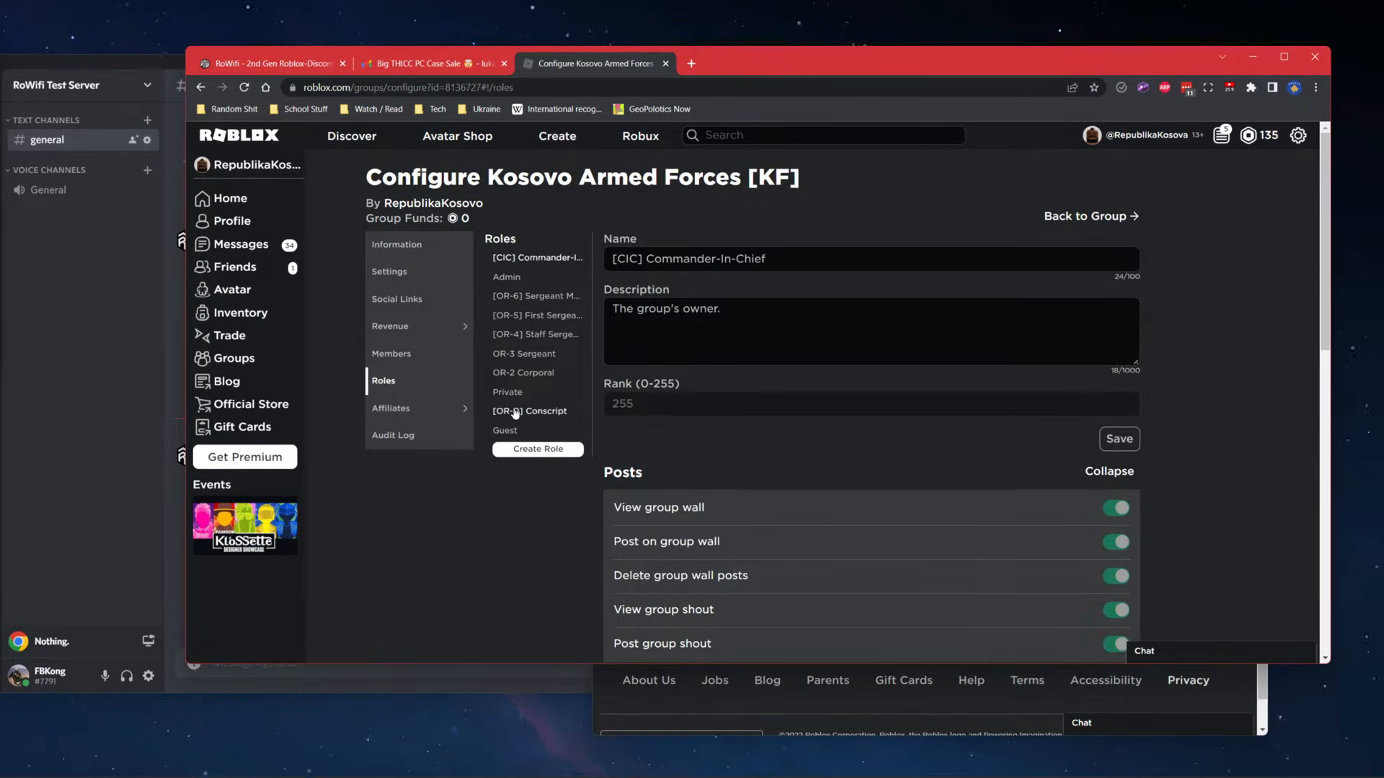
pyautogui.click(537, 414)
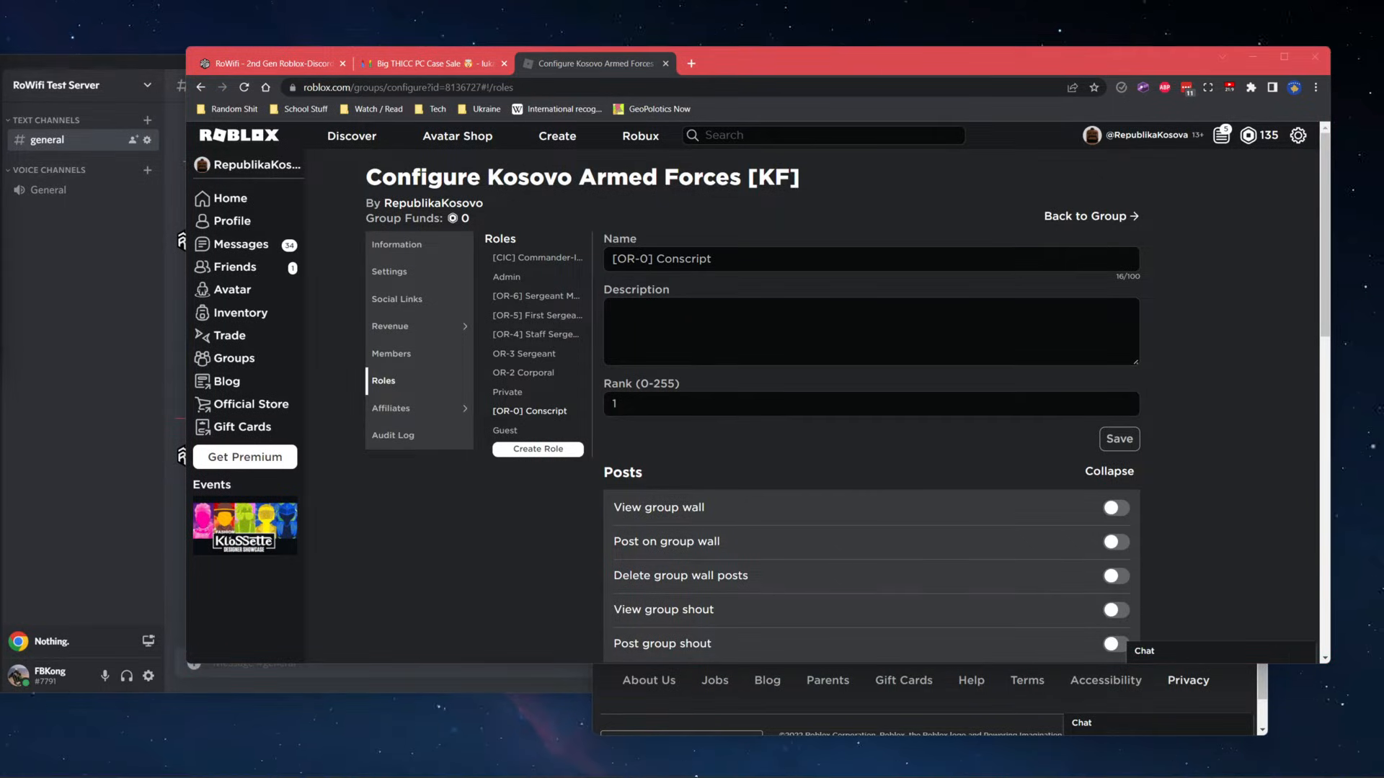
pyautogui.click(464, 521)
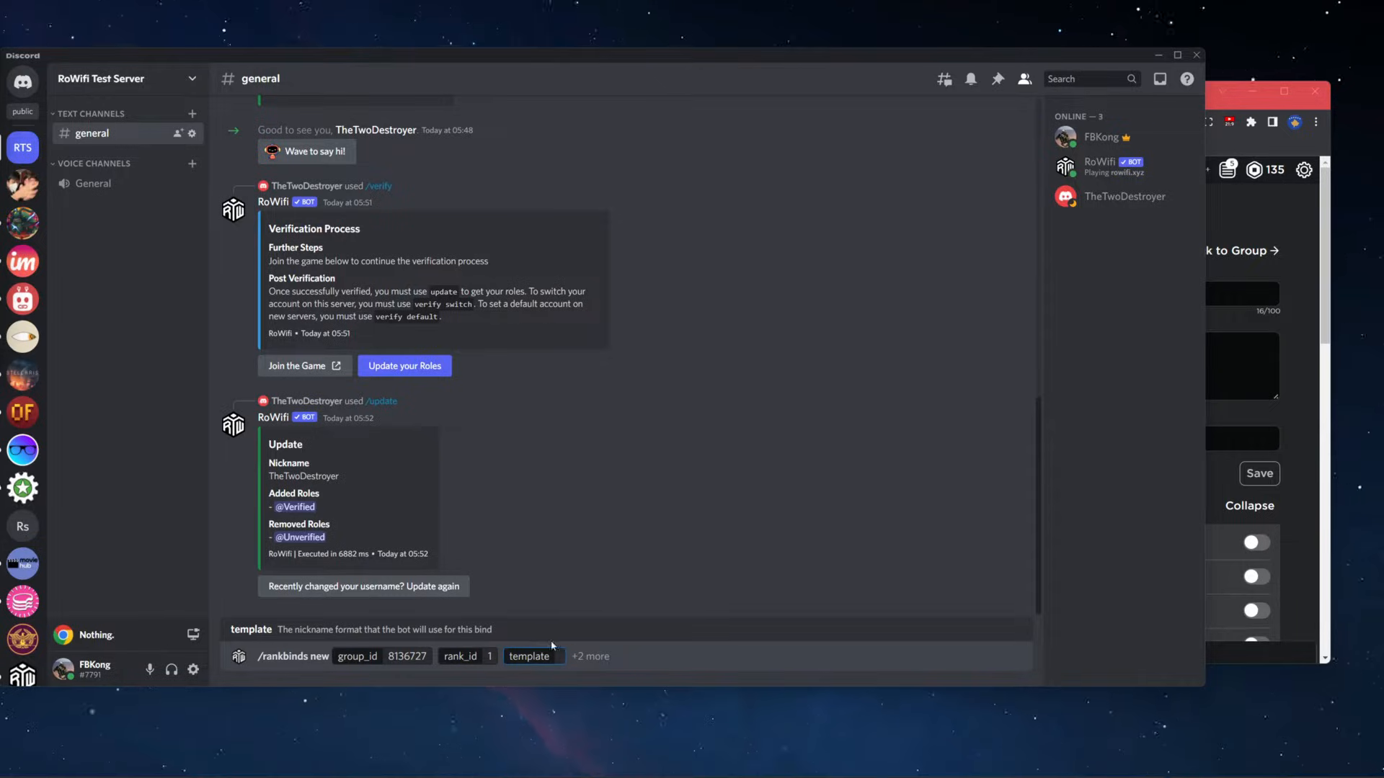
# Run /rankbinds new for group_id 8136727 and rank_id 1 with the template [OR-0]
pyautogui.write('[OR-0')
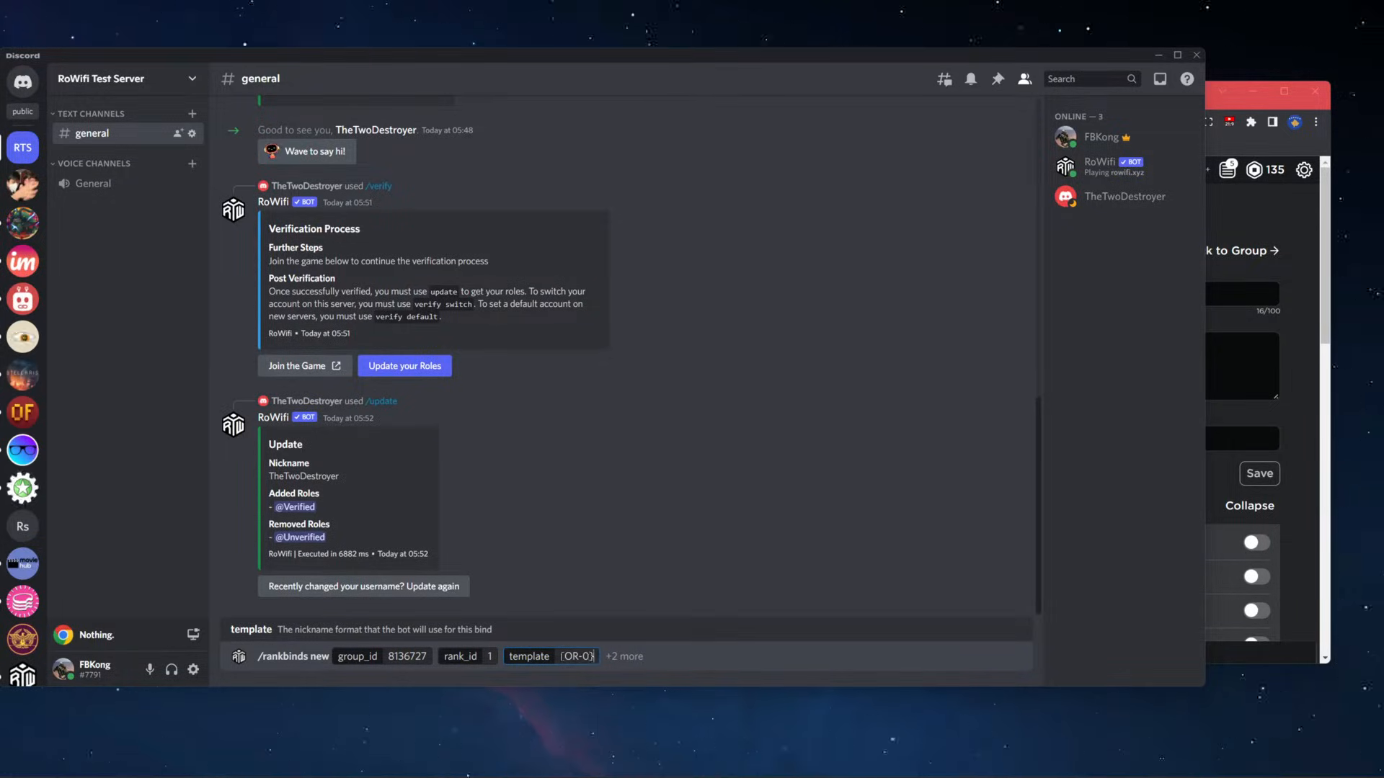
pyautogui.write(']')
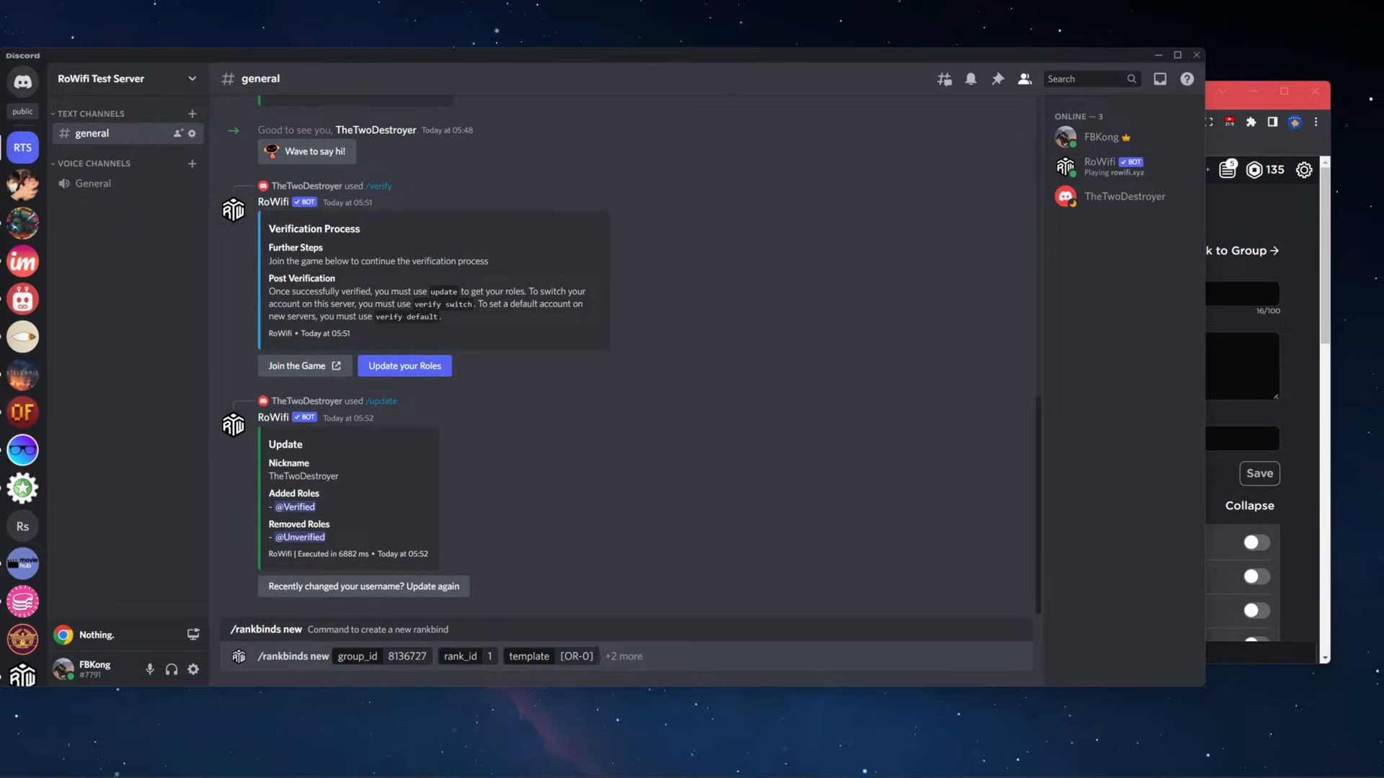
pyautogui.press('Return')
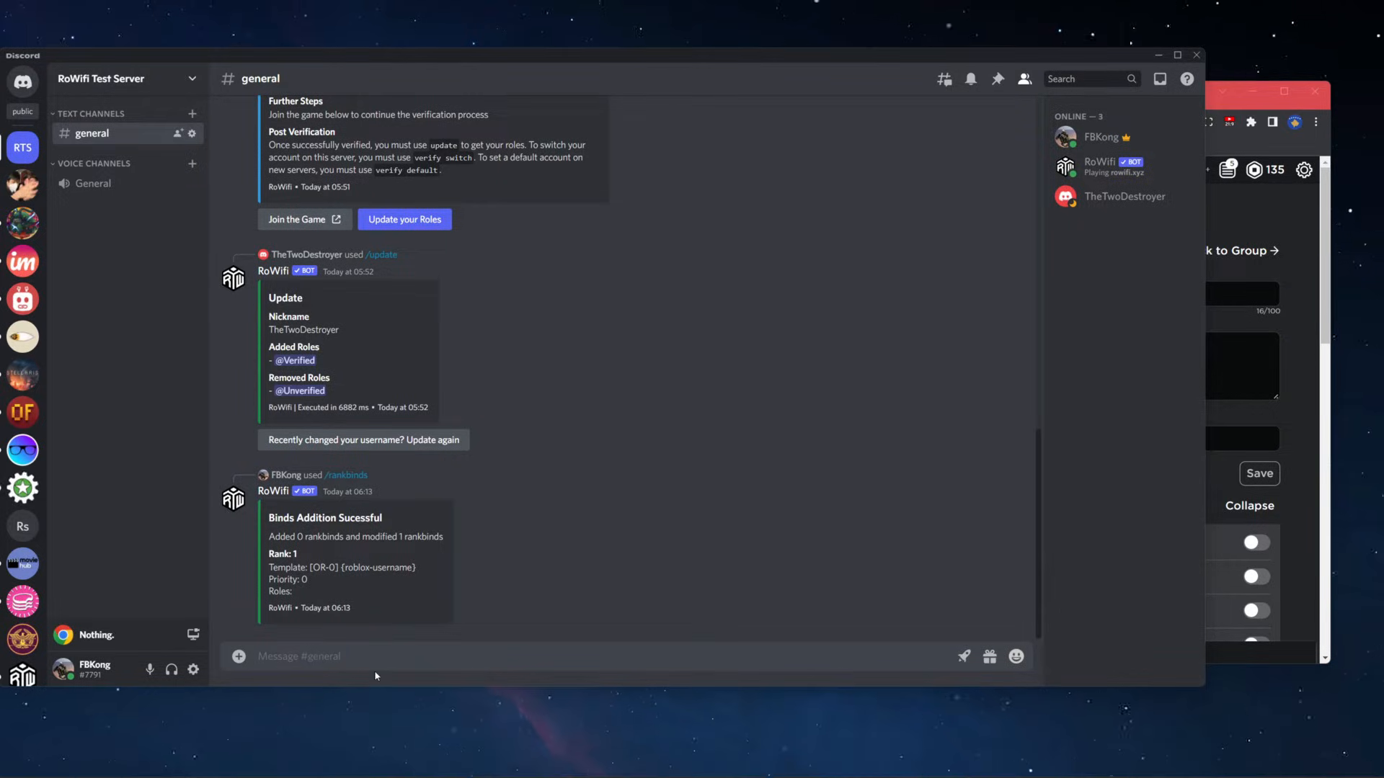
# Run RoWifi's /update command in #general with the test account as user_id
pyautogui.write('/updat')
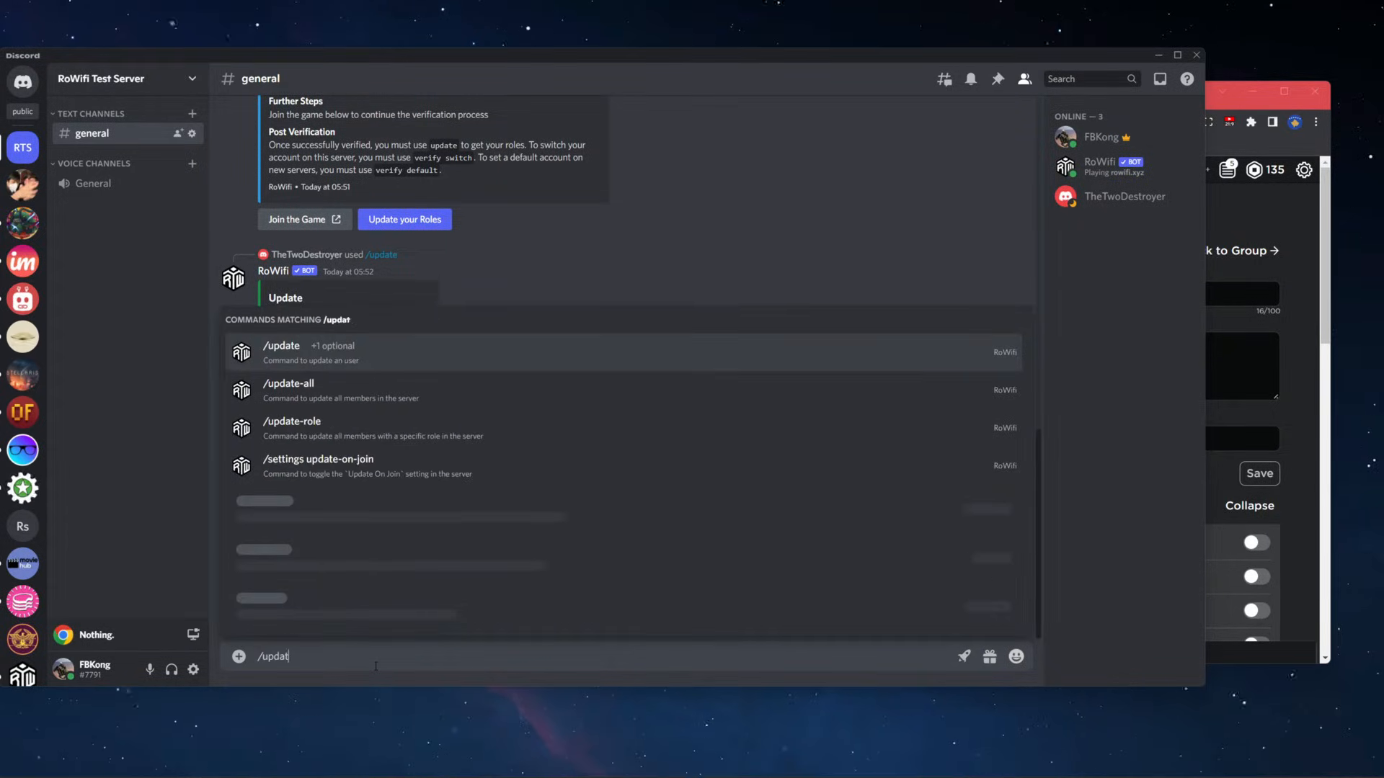
pyautogui.press('Tab')
pyautogui.write('@')
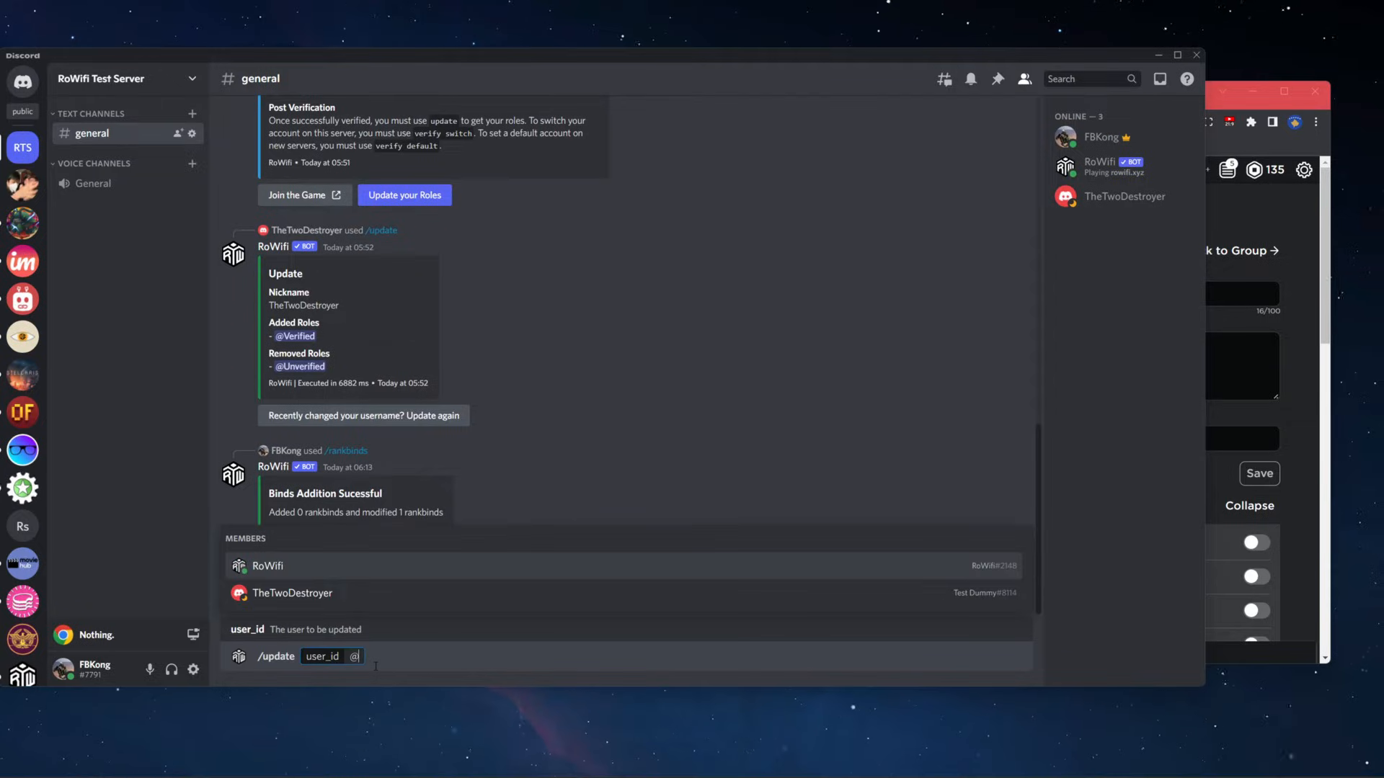
pyautogui.click(447, 593)
pyautogui.press('Return')
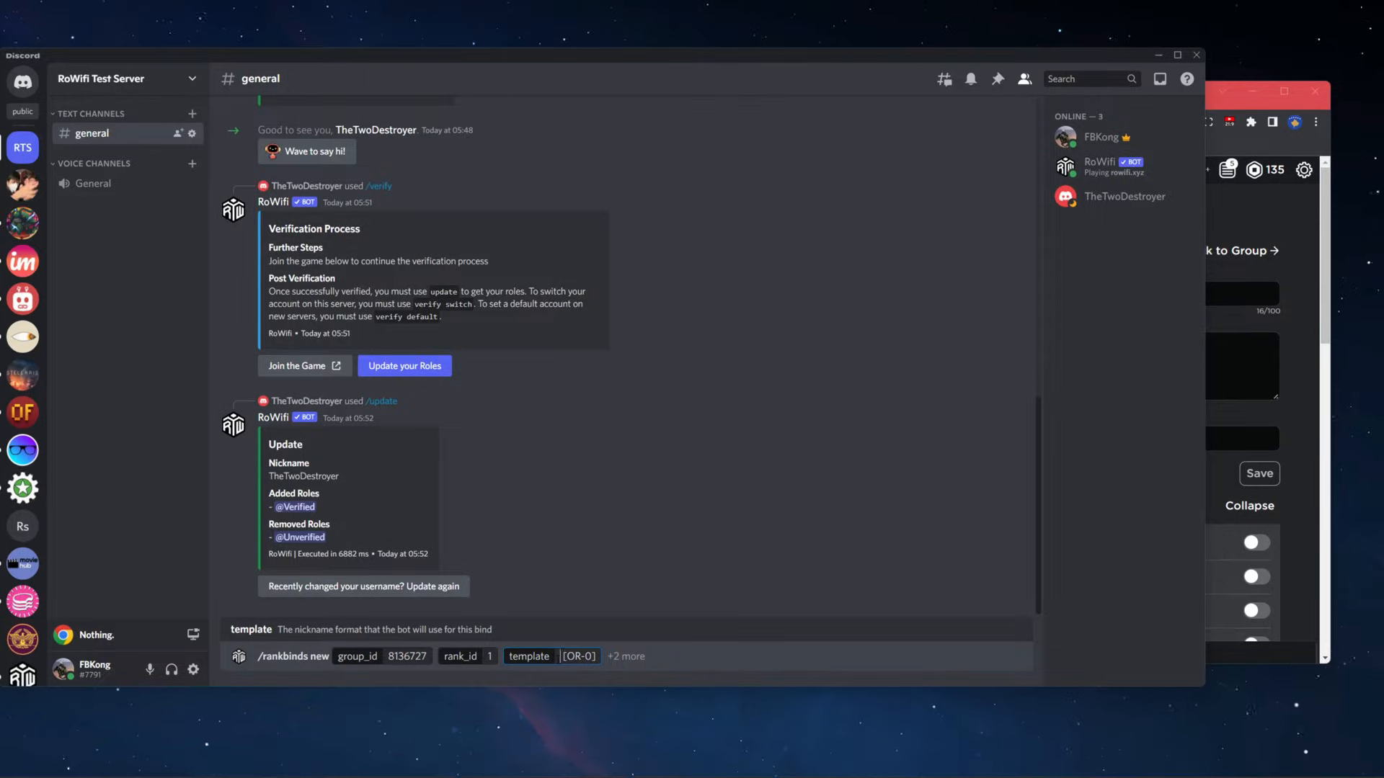
# Run /rankbinds new for group 8136727, rank 1, with the template {roblox-username} [OR-0]
pyautogui.write('{roblox-us ')
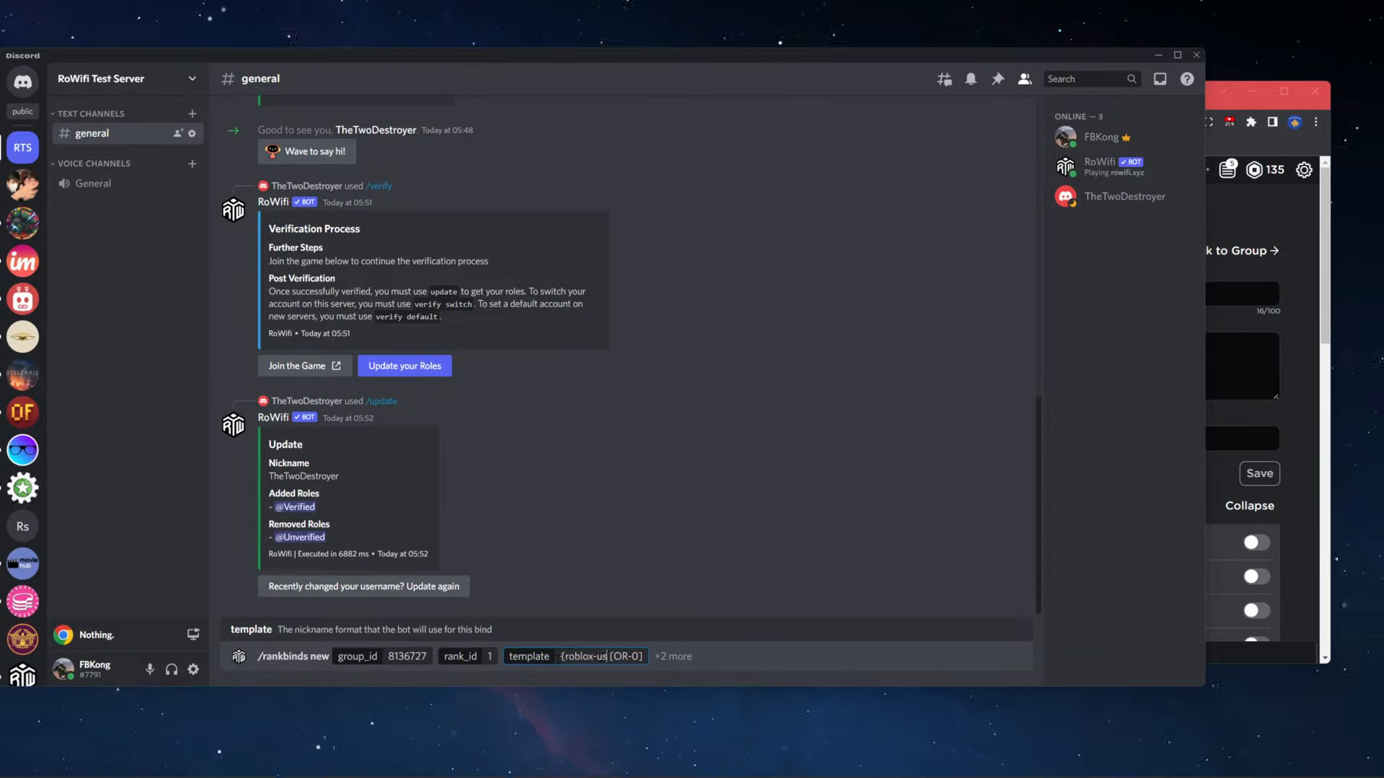
pyautogui.write('ername}')
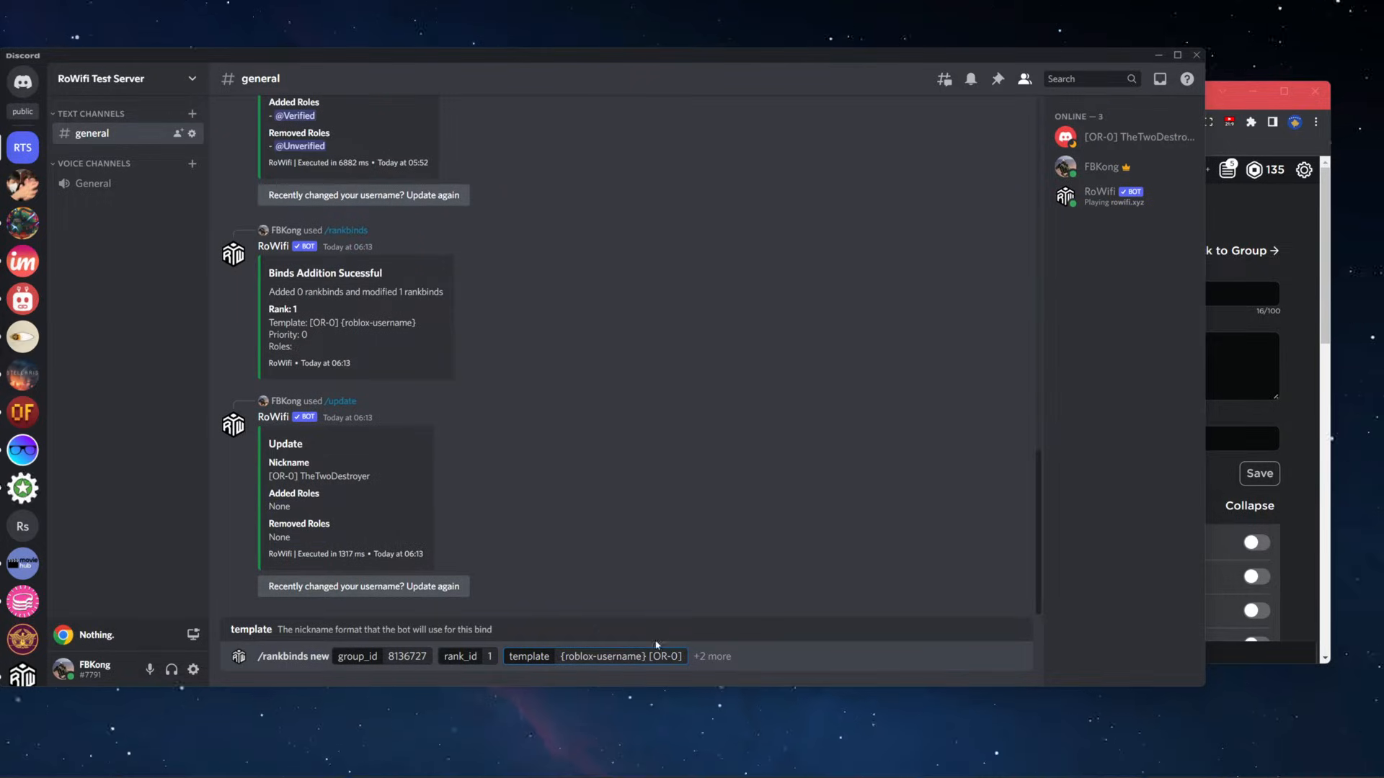
pyautogui.click(752, 657)
pyautogui.press('Return')
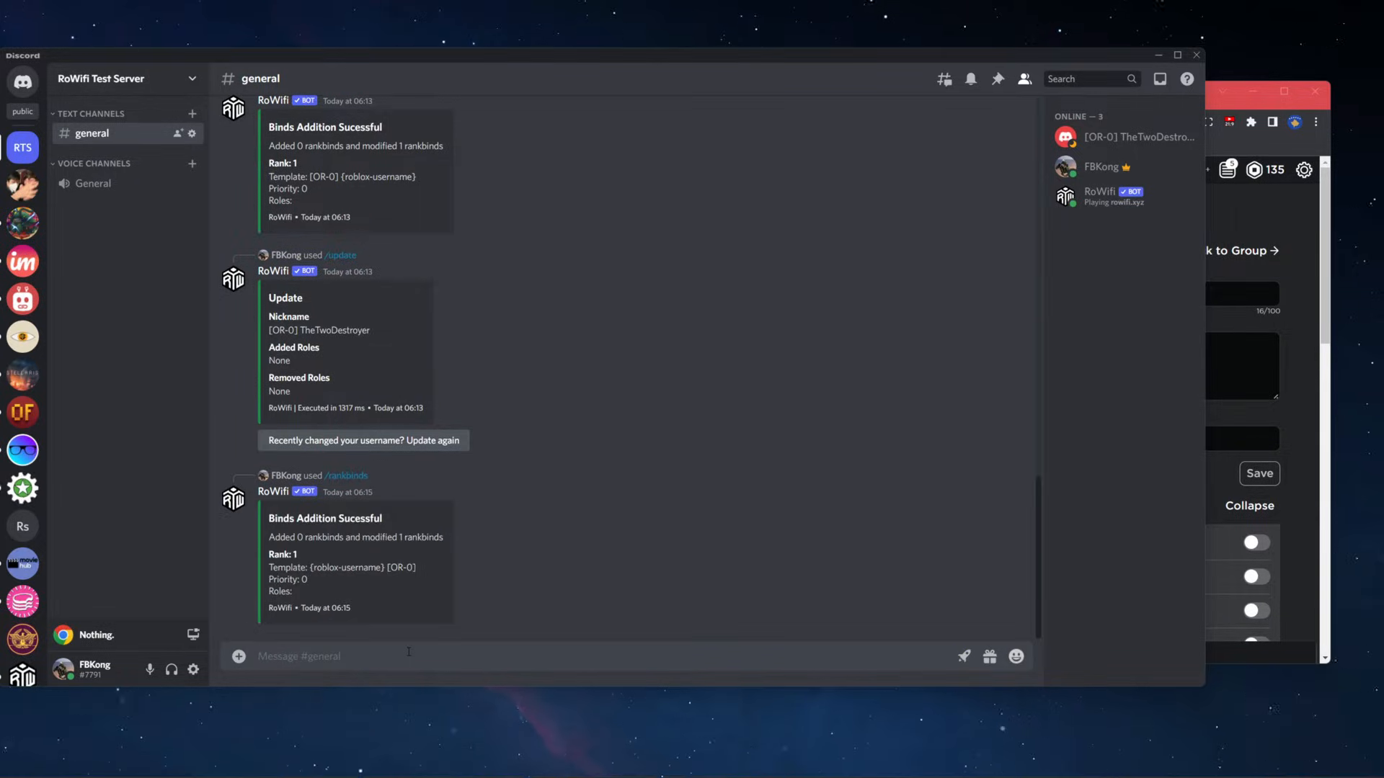
# Run /update on the test account to apply the template with the rank tag after the username
pyautogui.write('/update')
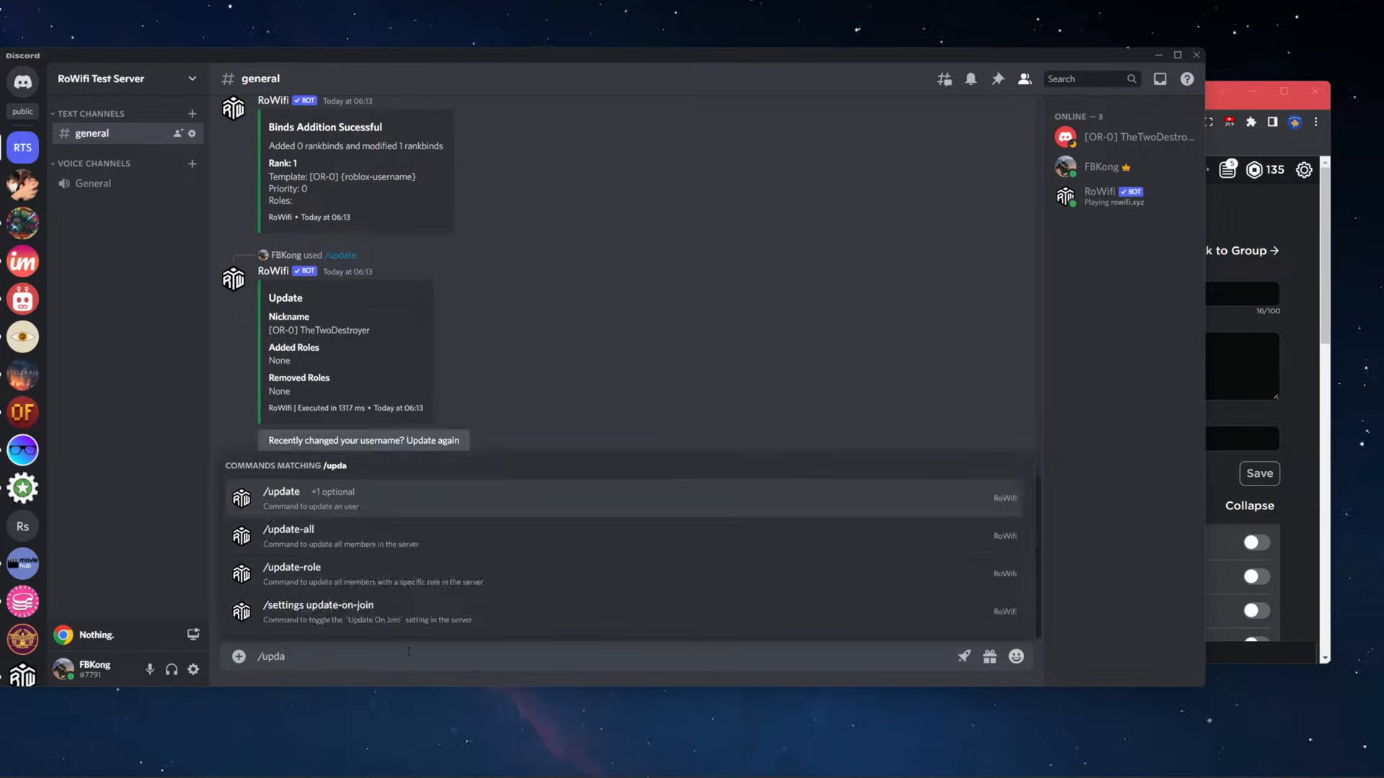
pyautogui.press('Return')
pyautogui.press('Tab')
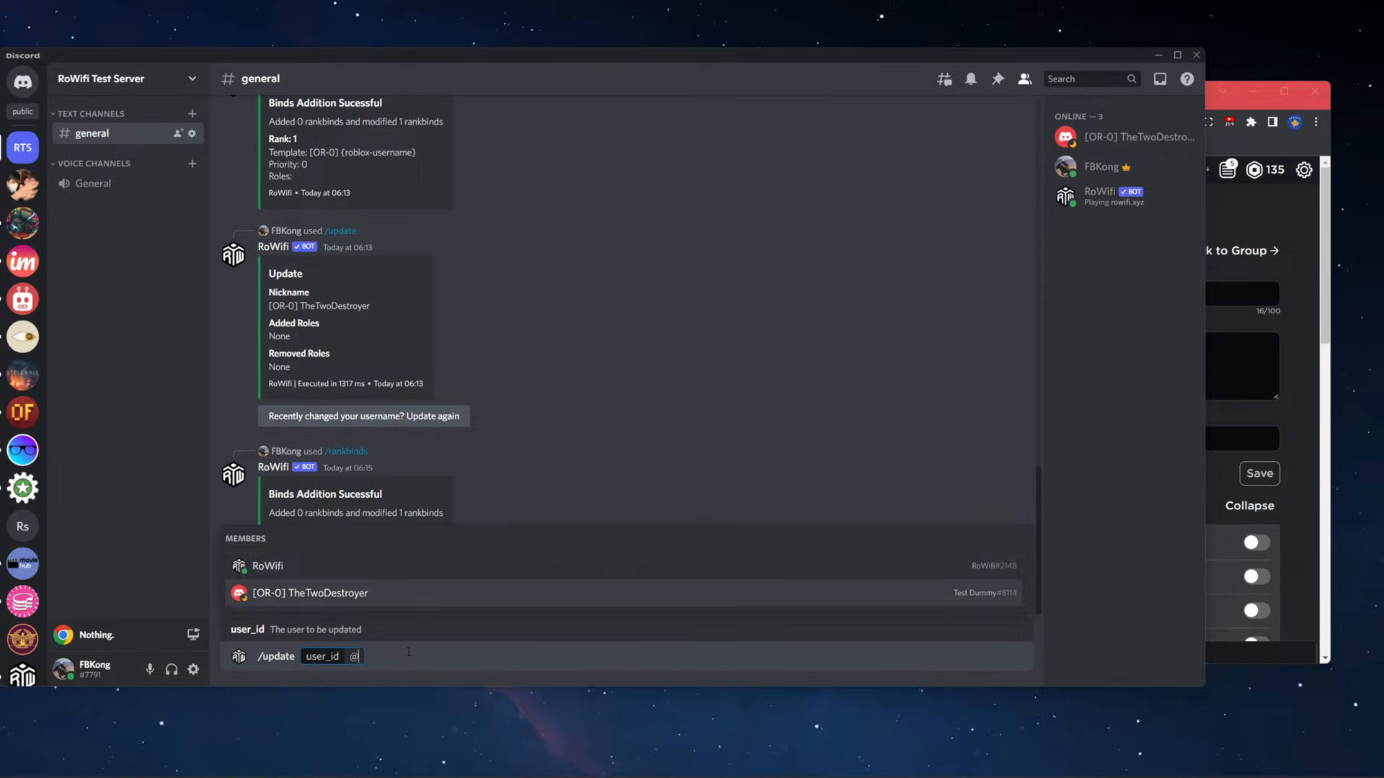
pyautogui.press('Return')
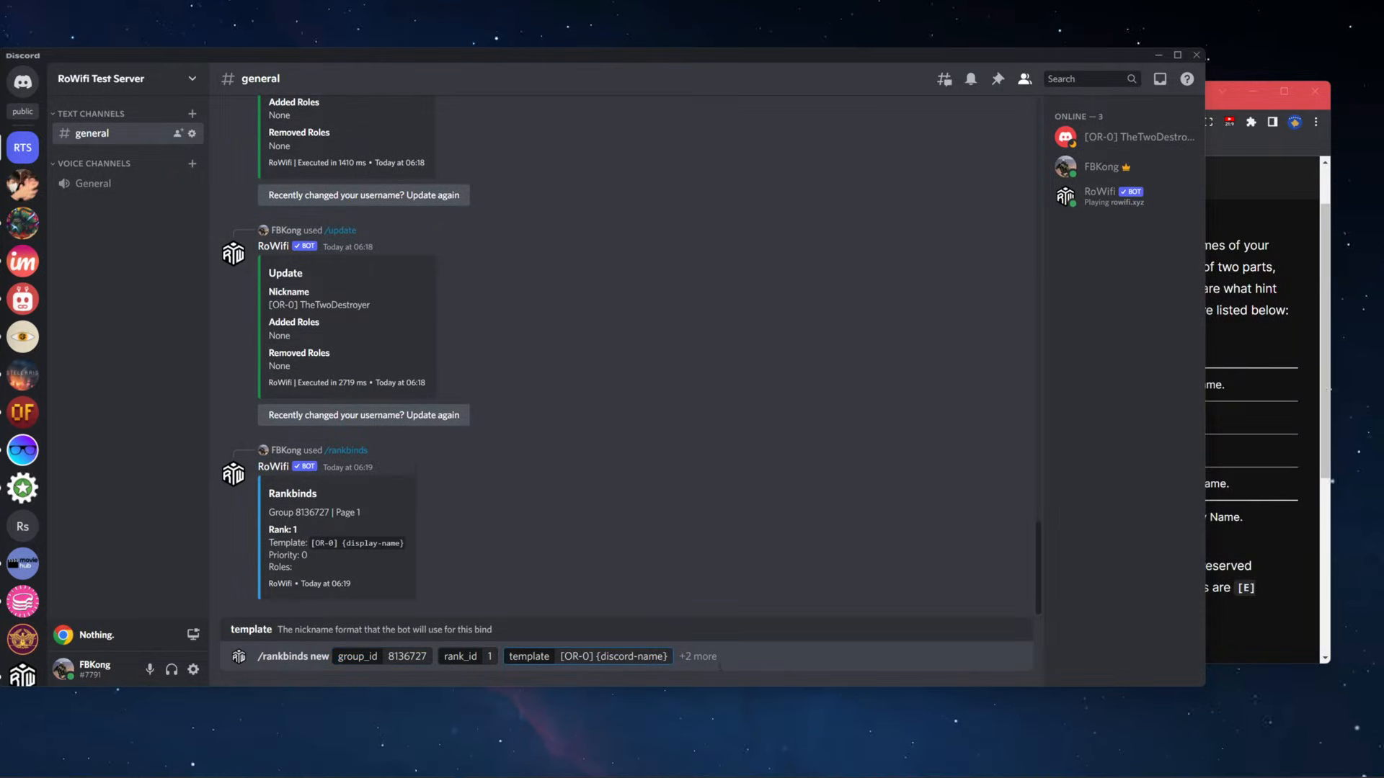
# Run /rankbinds new for group 8136727, rank 1, with the template [OR-0] {discord-name}, and run /update on the test account
pyautogui.press('Return')
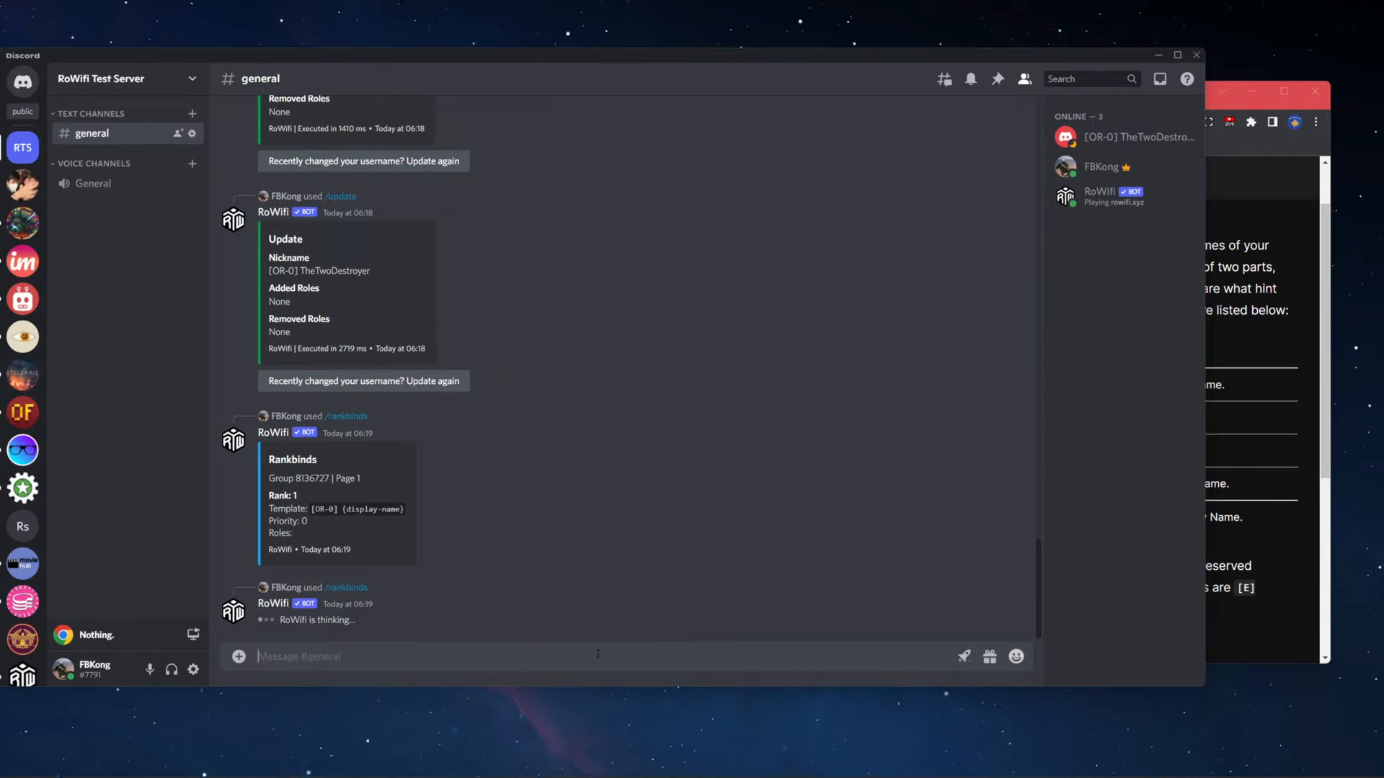
pyautogui.write('/')
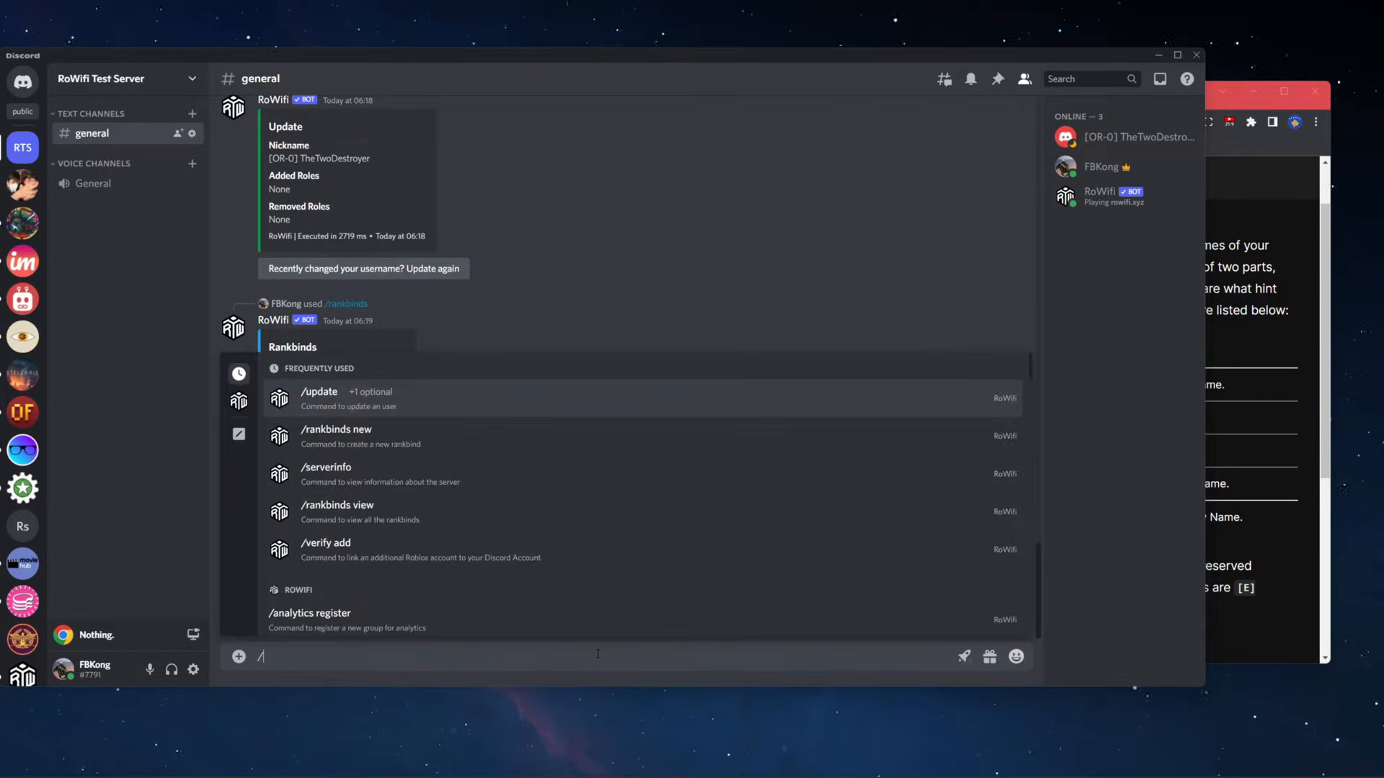
pyautogui.write('update')
pyautogui.press('Tab')
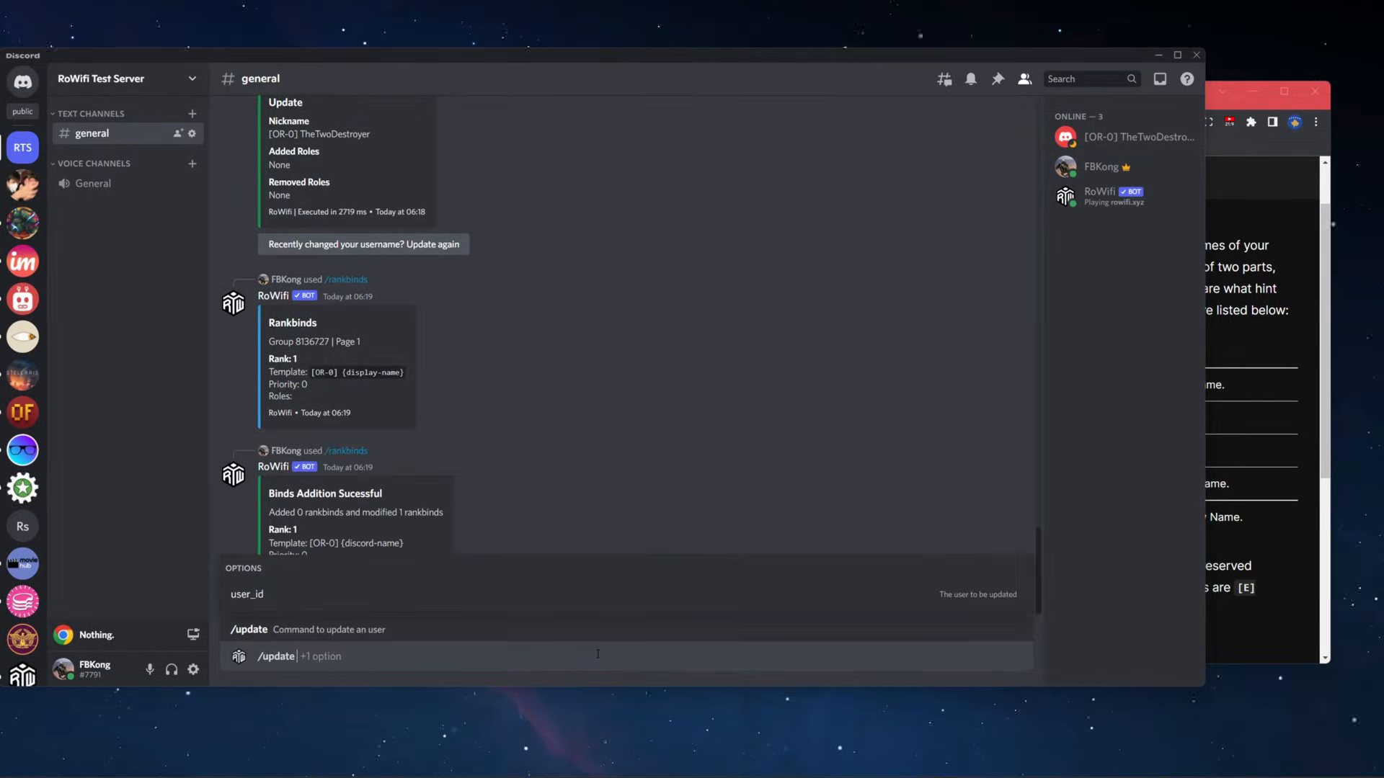
pyautogui.press('Down')
pyautogui.press('Return')
pyautogui.press('Down')
pyautogui.press('Return')
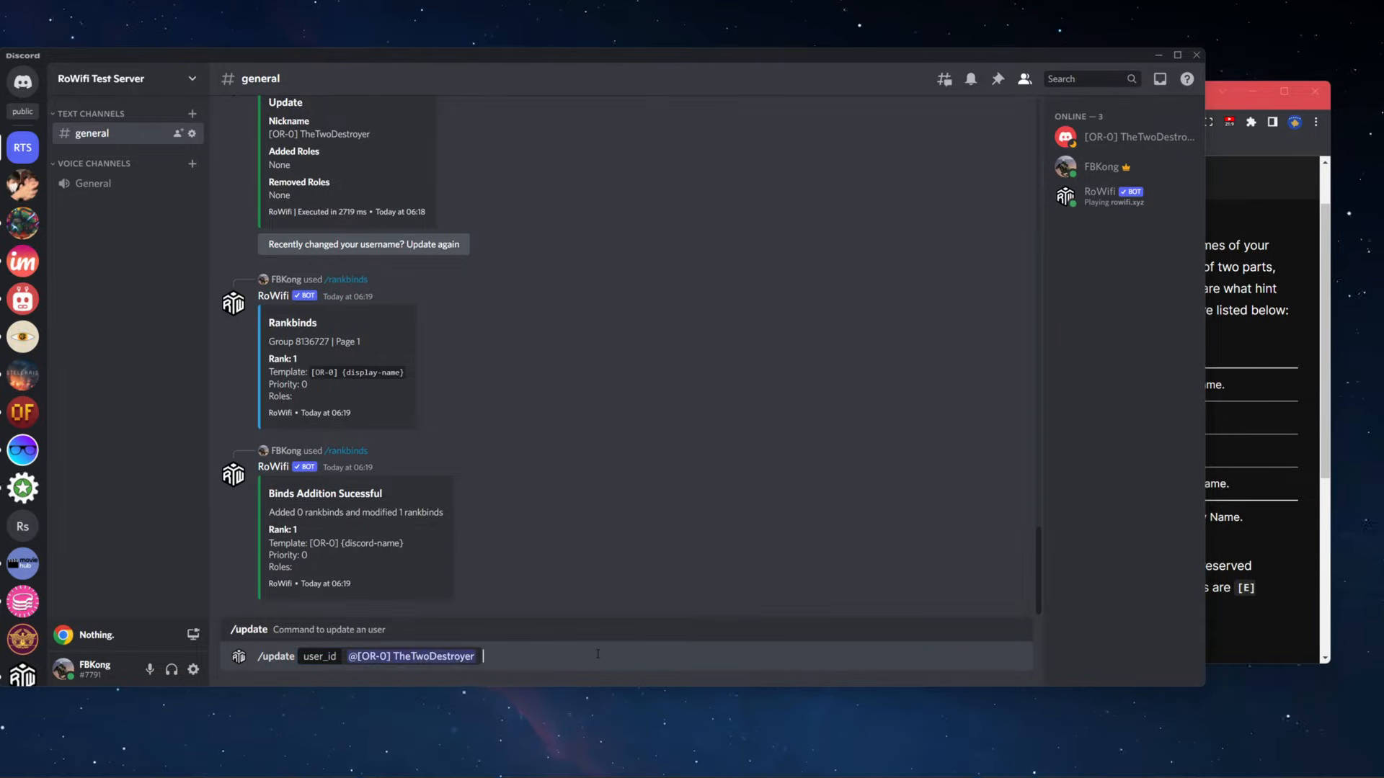
pyautogui.press('Return')
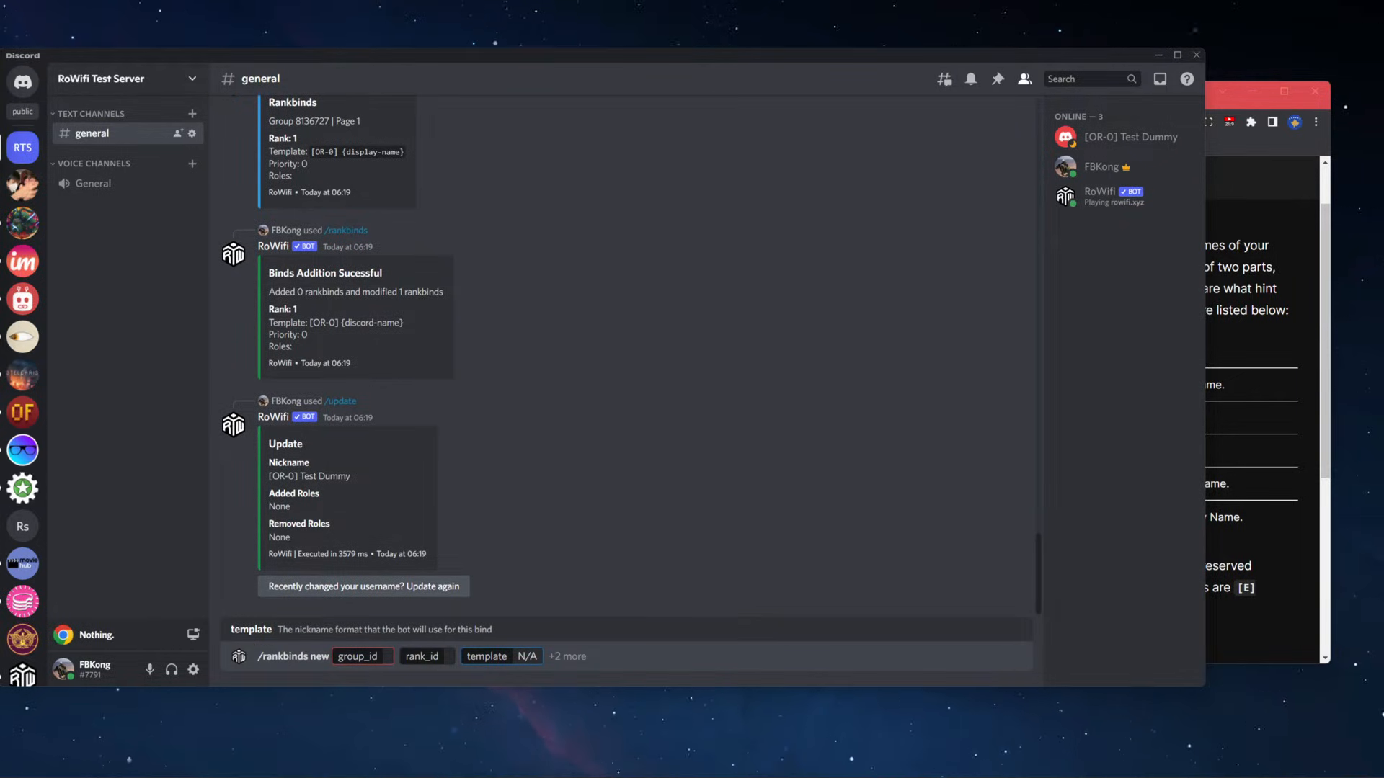
pyautogui.press('BackSpace')
pyautogui.press('BackSpace')
pyautogui.press('BackSpace')
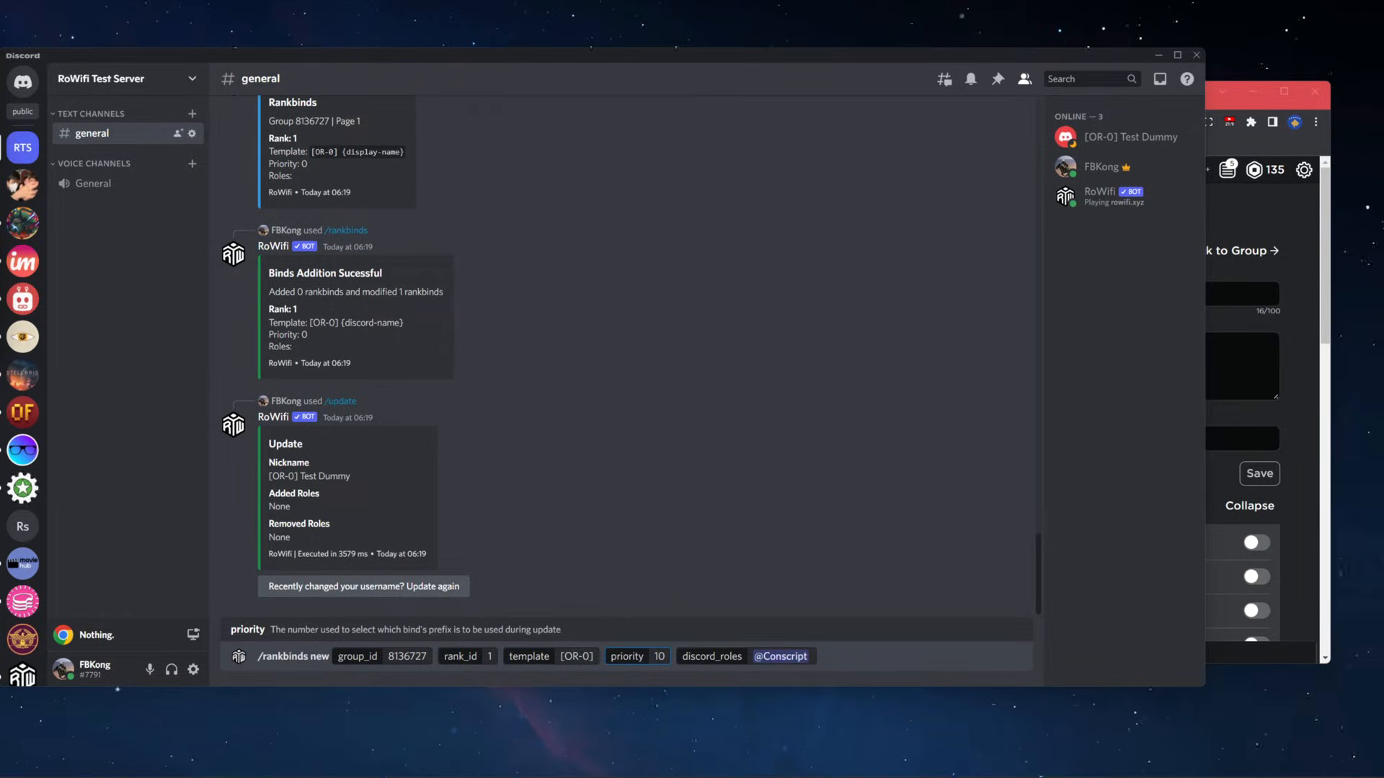
pyautogui.press('Return')
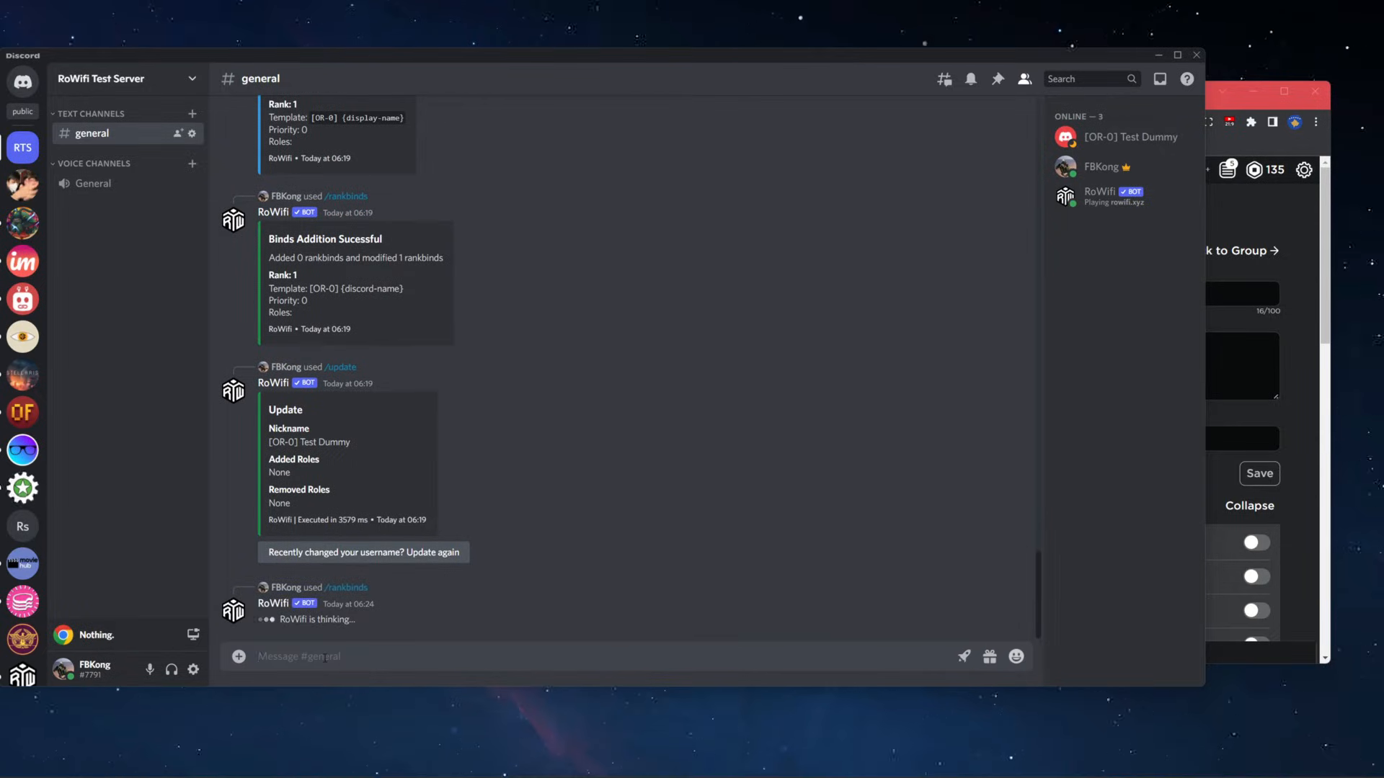
# Run /update on the test account to apply the Conscript rankbind, and review the resulting nickname and roles
pyautogui.write('/upda')
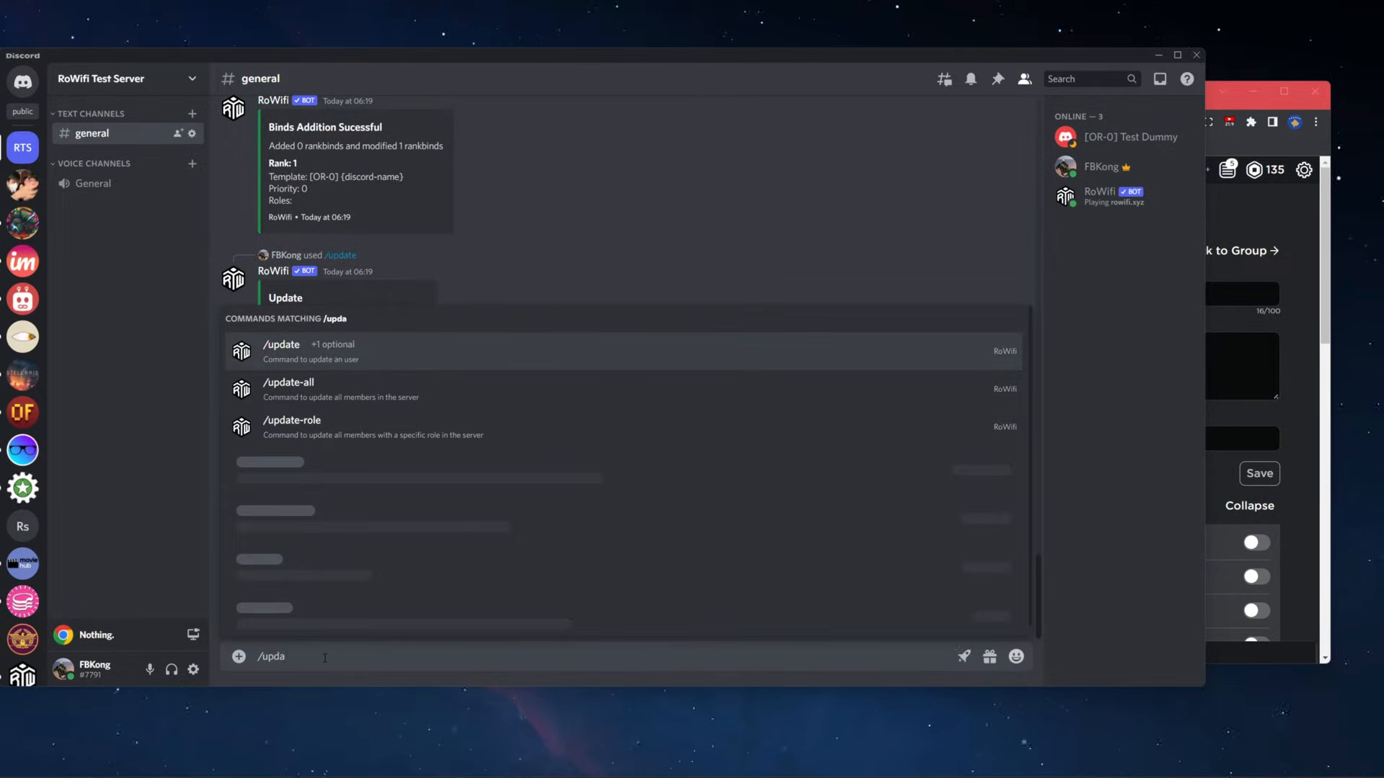
pyautogui.press('Tab')
pyautogui.press('Tab')
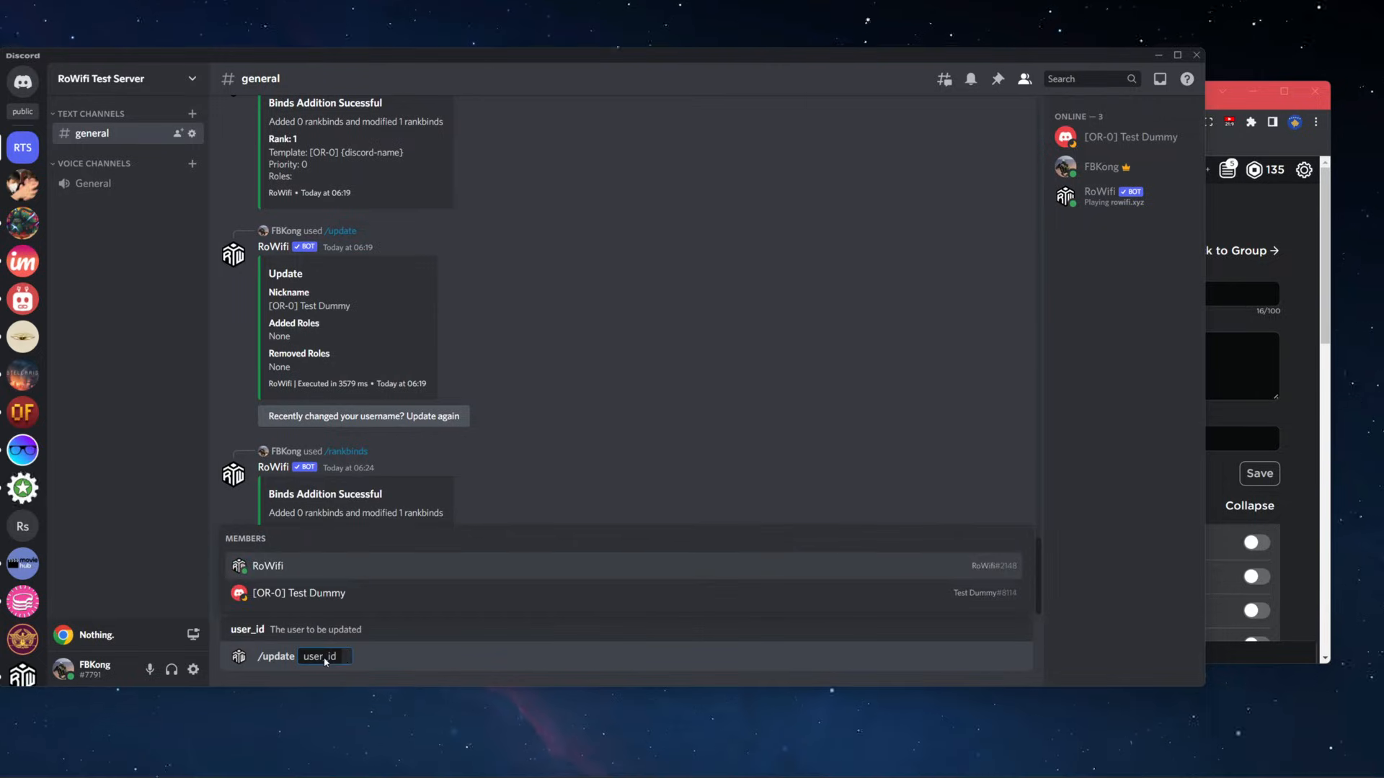
pyautogui.press('Down')
pyautogui.press('Tab')
pyautogui.press('Return')
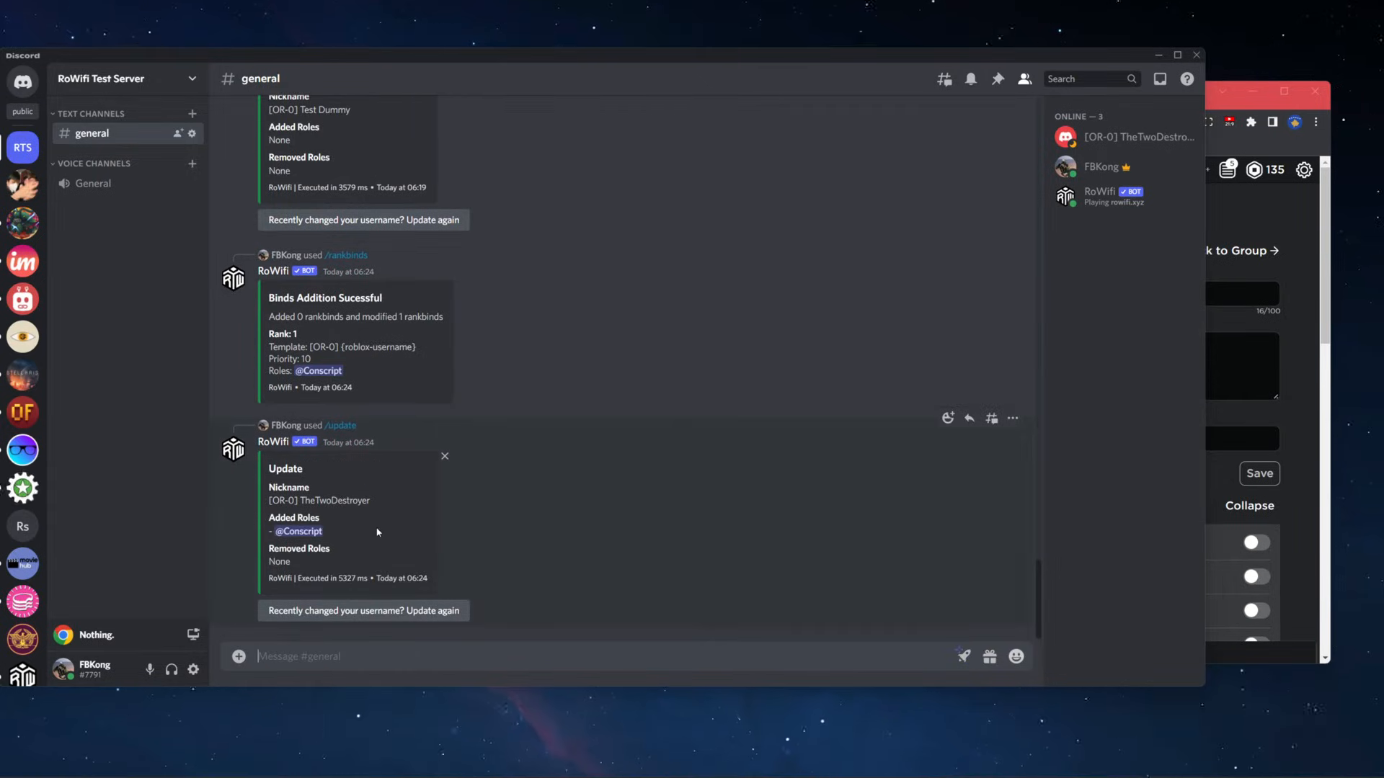
pyautogui.moveTo(371, 501); pyautogui.dragTo(219, 469)
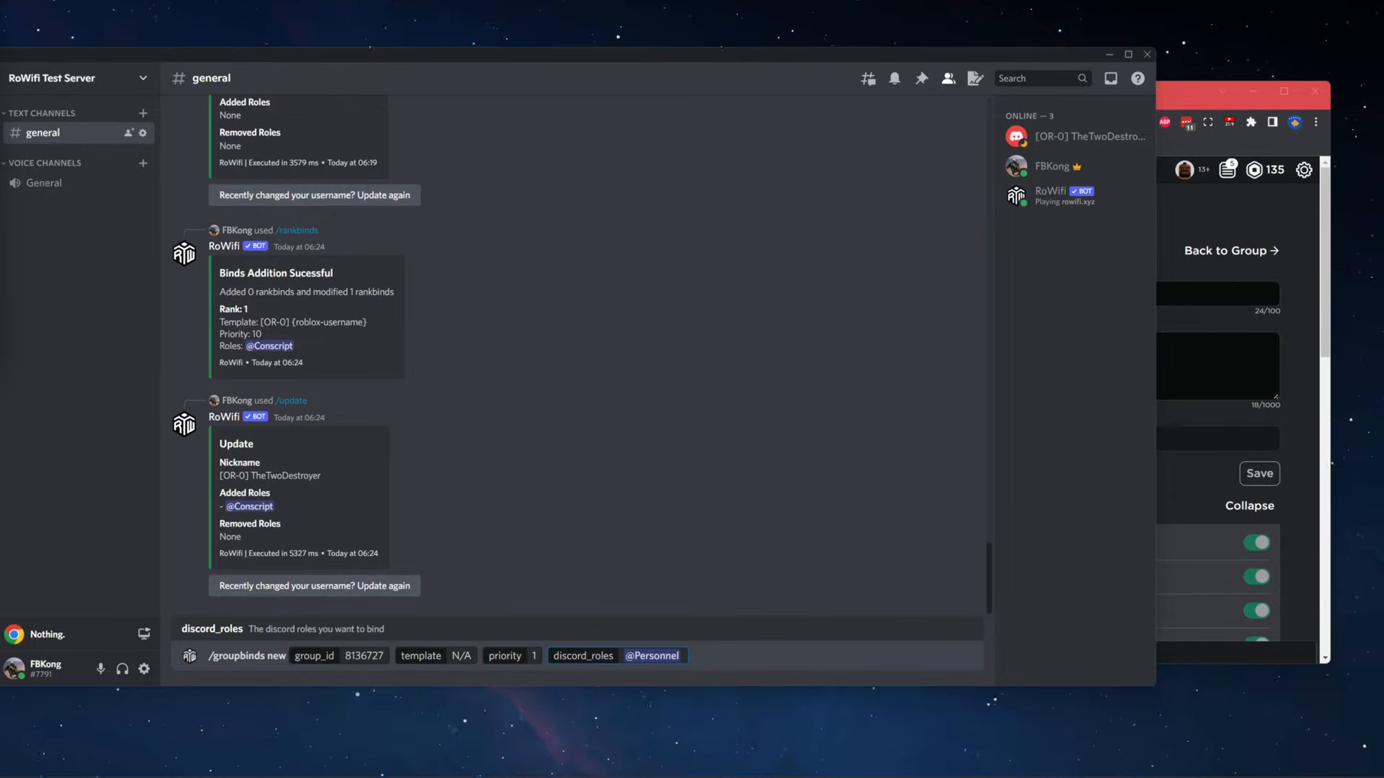
pyautogui.click(738, 661)
pyautogui.press('Return')
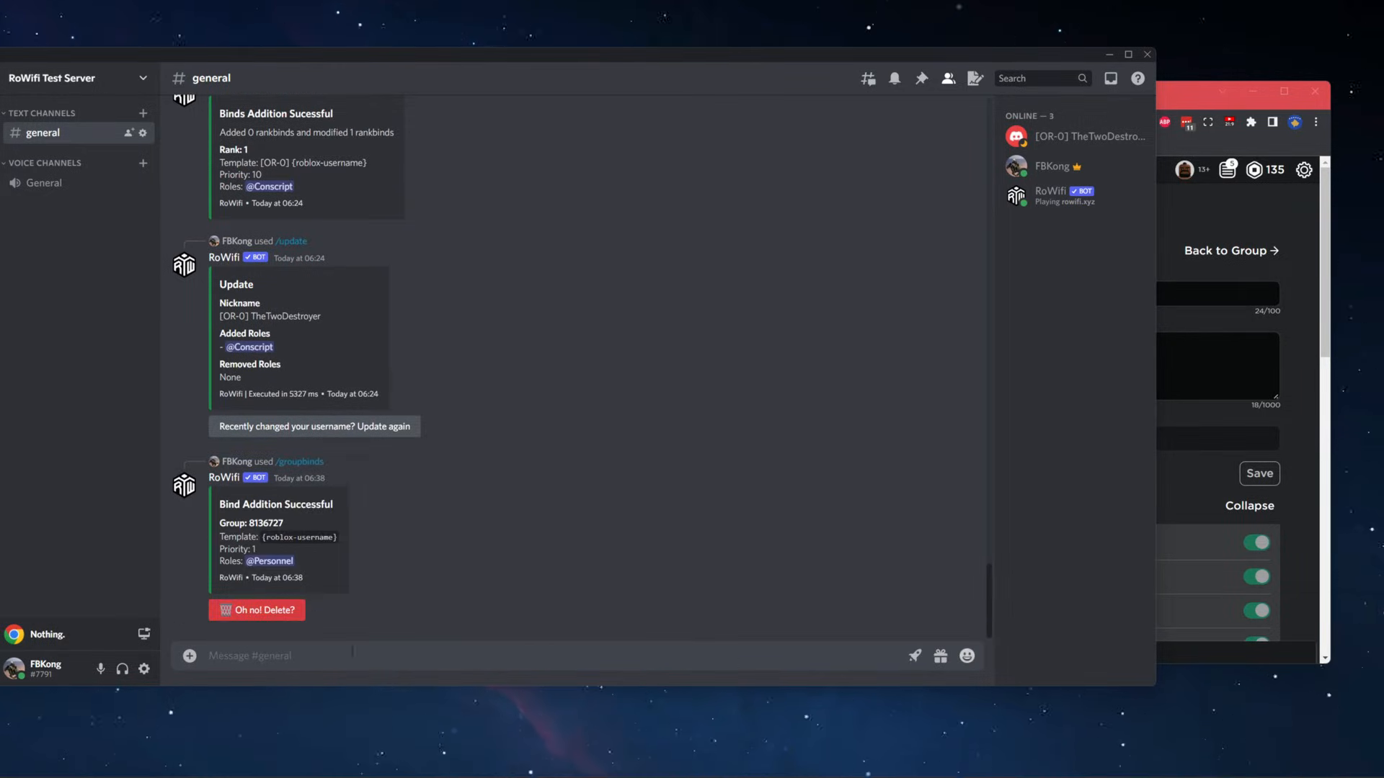
pyautogui.write('/update')
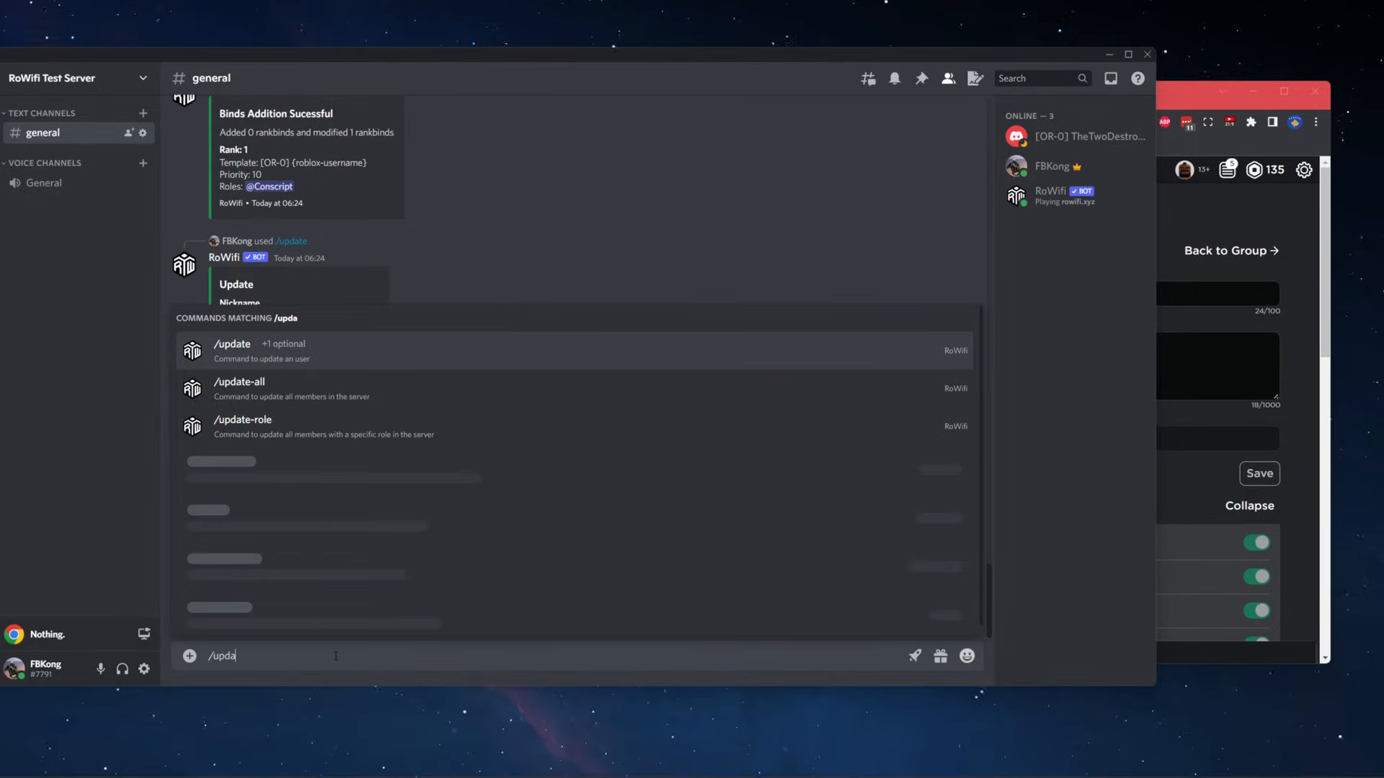
pyautogui.press('Tab')
pyautogui.click(288, 597)
pyautogui.click(274, 596)
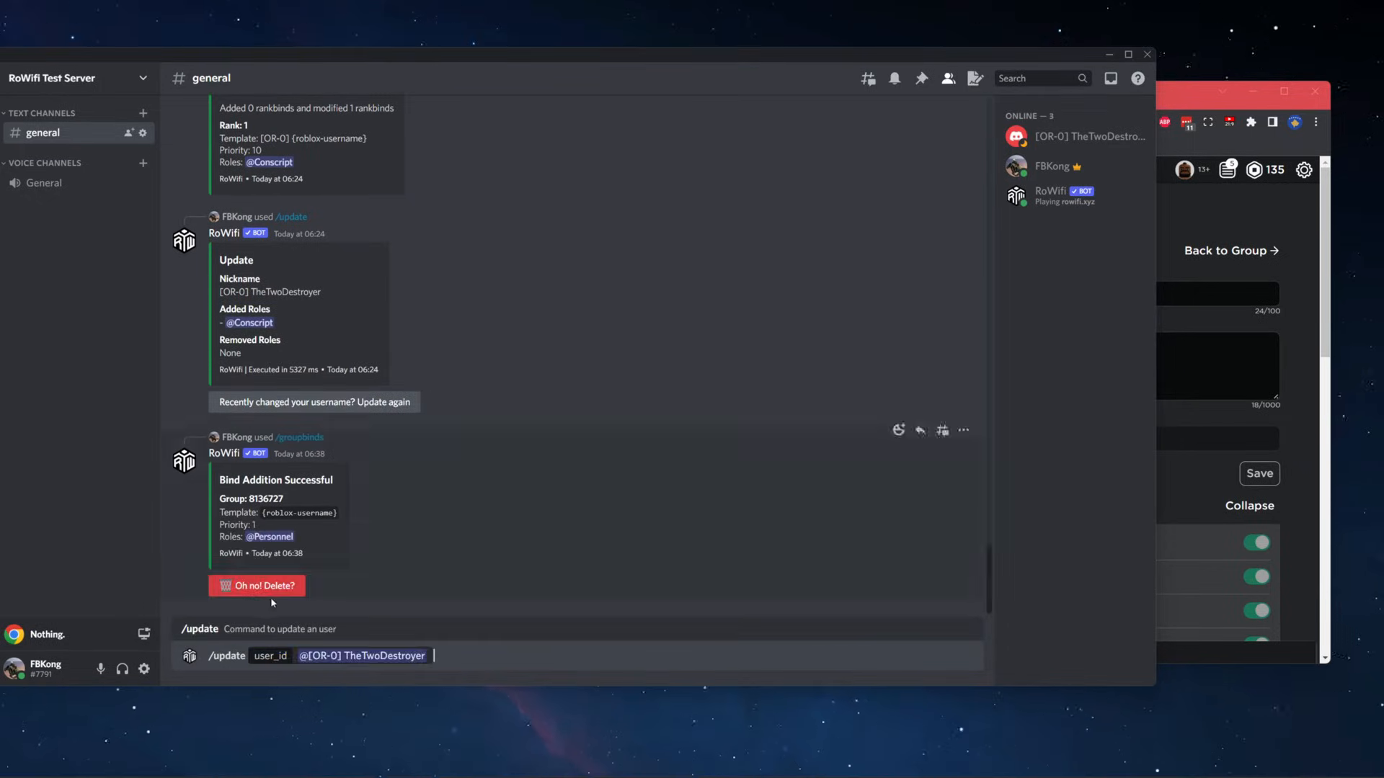
pyautogui.press('Return')
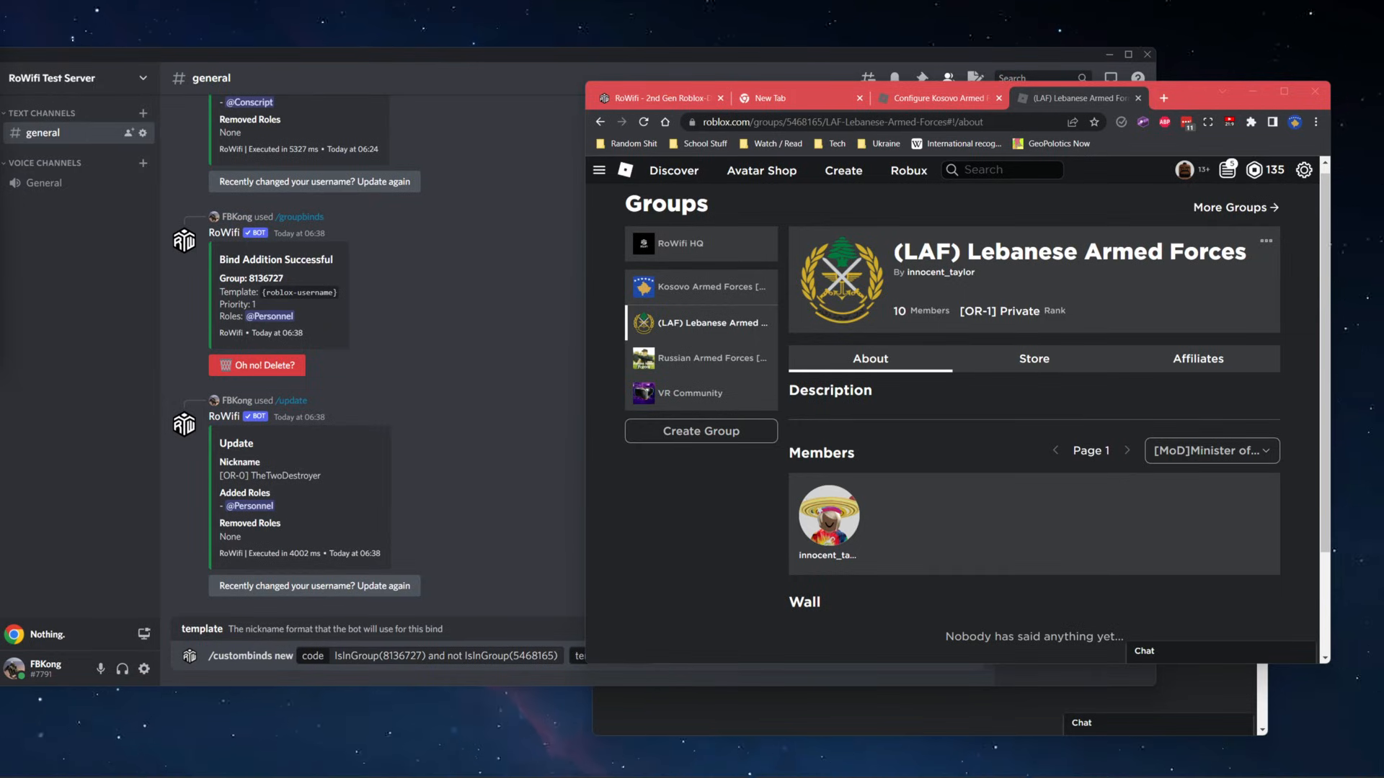
pyautogui.hotkey('alt', 'Tab')
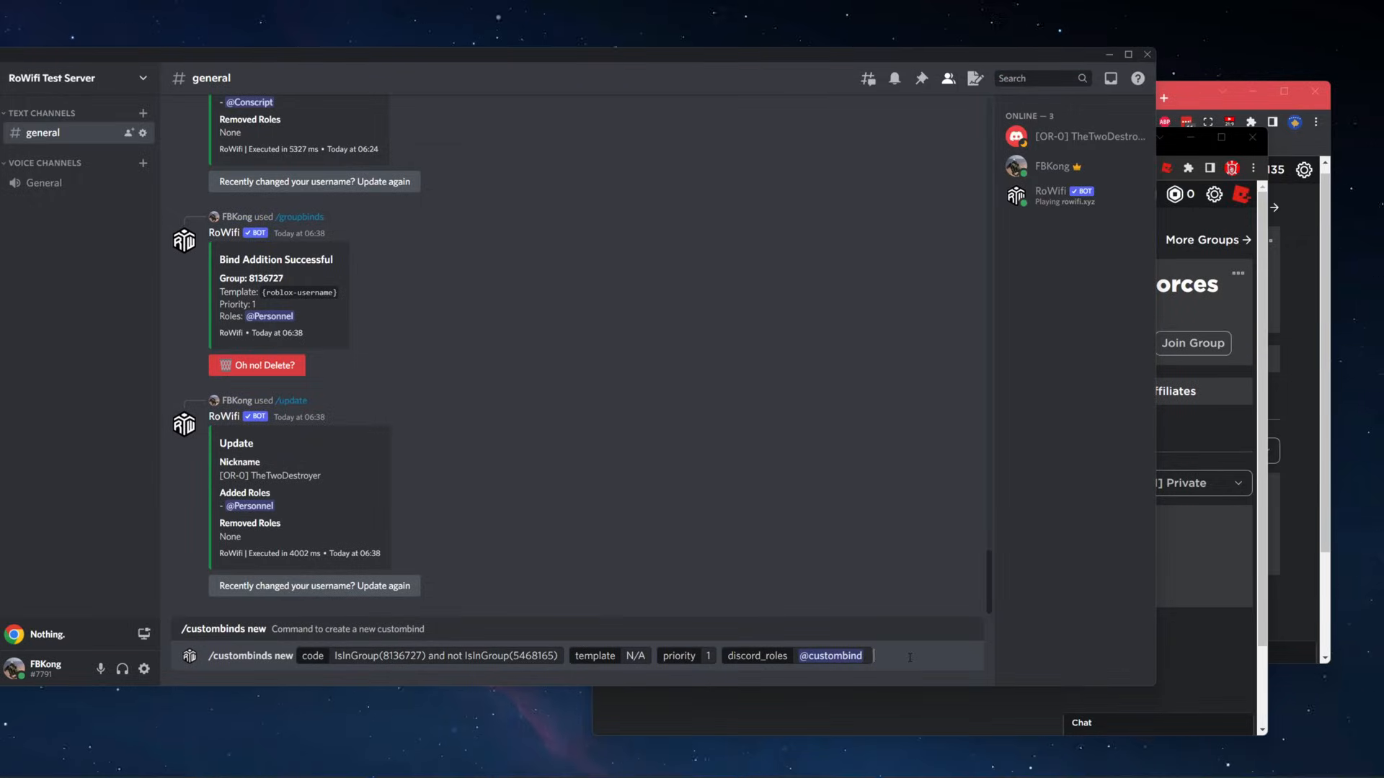
pyautogui.press('Return')
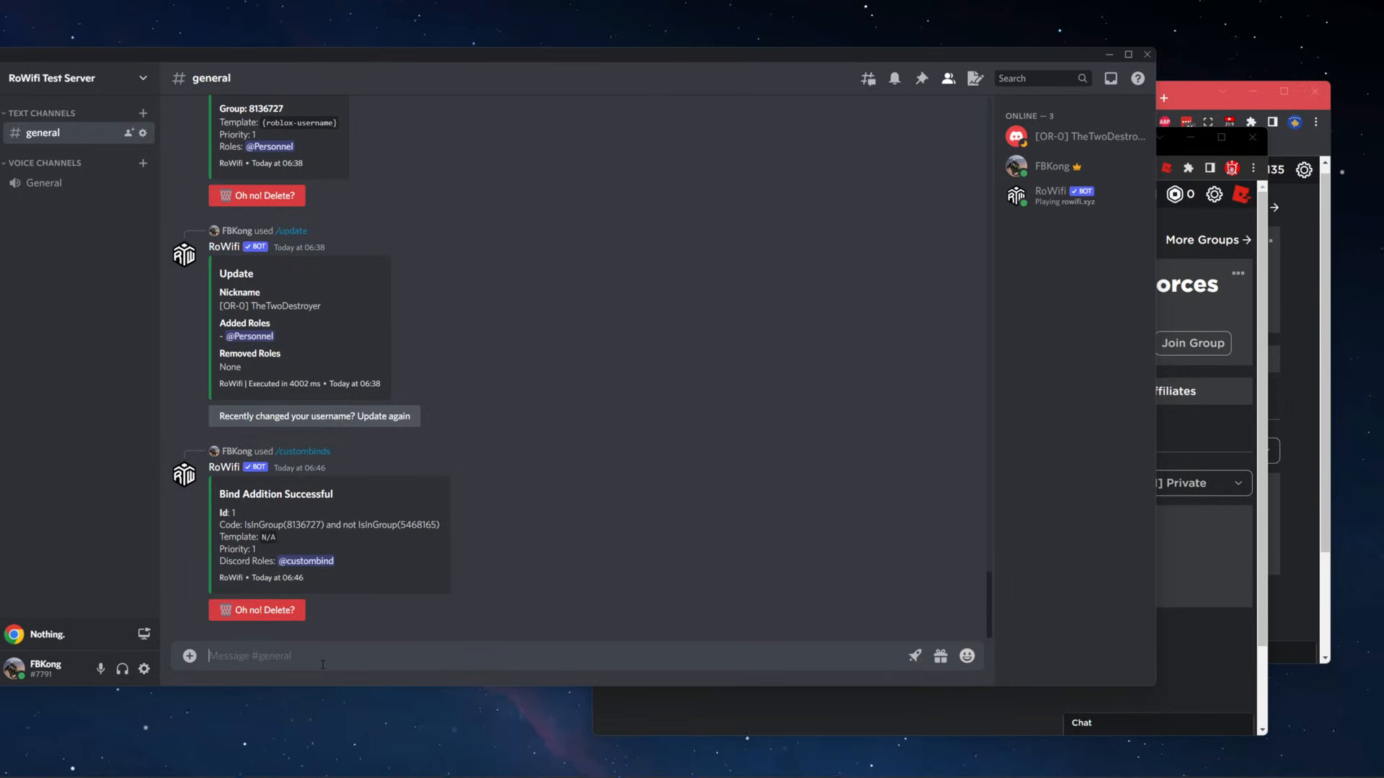
pyautogui.write('/upda')
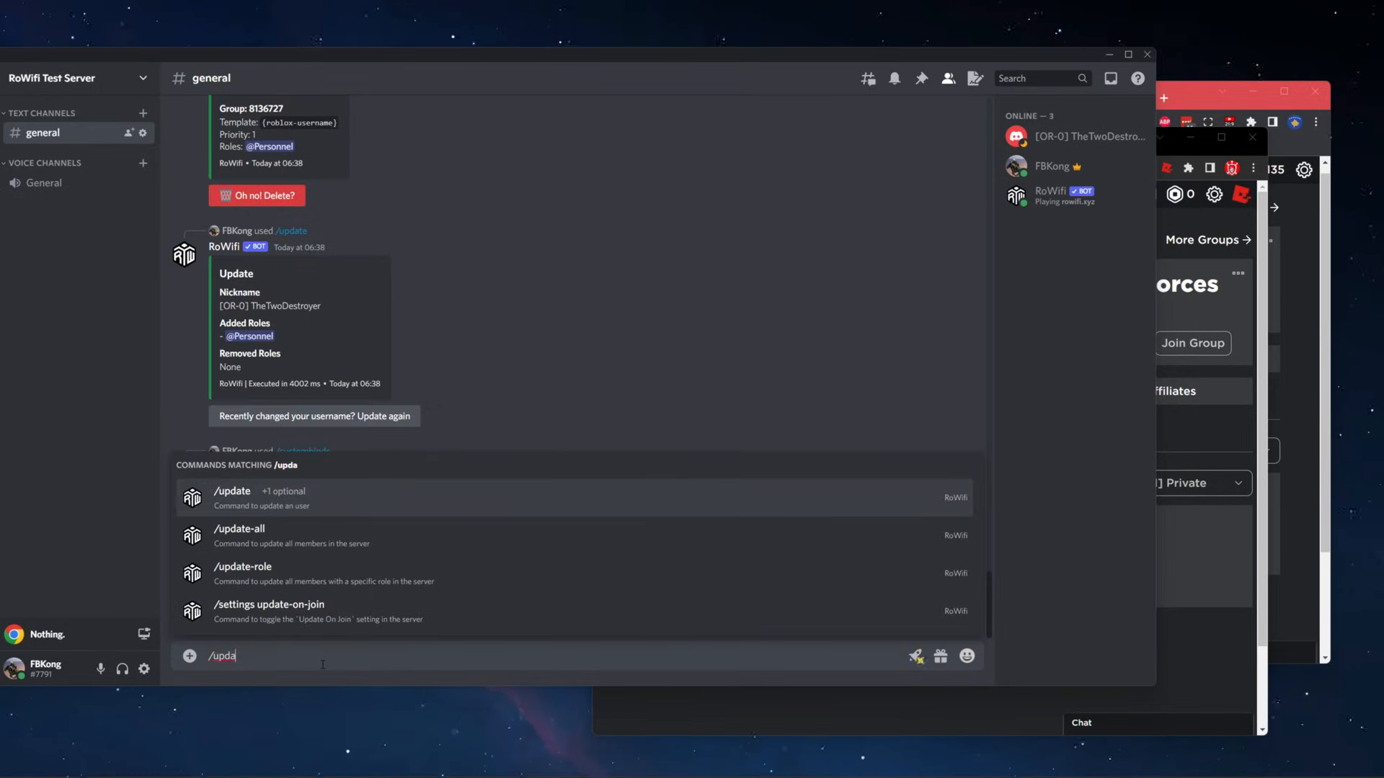
pyautogui.press('Tab')
pyautogui.press('Tab')
pyautogui.press('Tab')
pyautogui.press('Down')
pyautogui.press('Return')
pyautogui.press('Return')
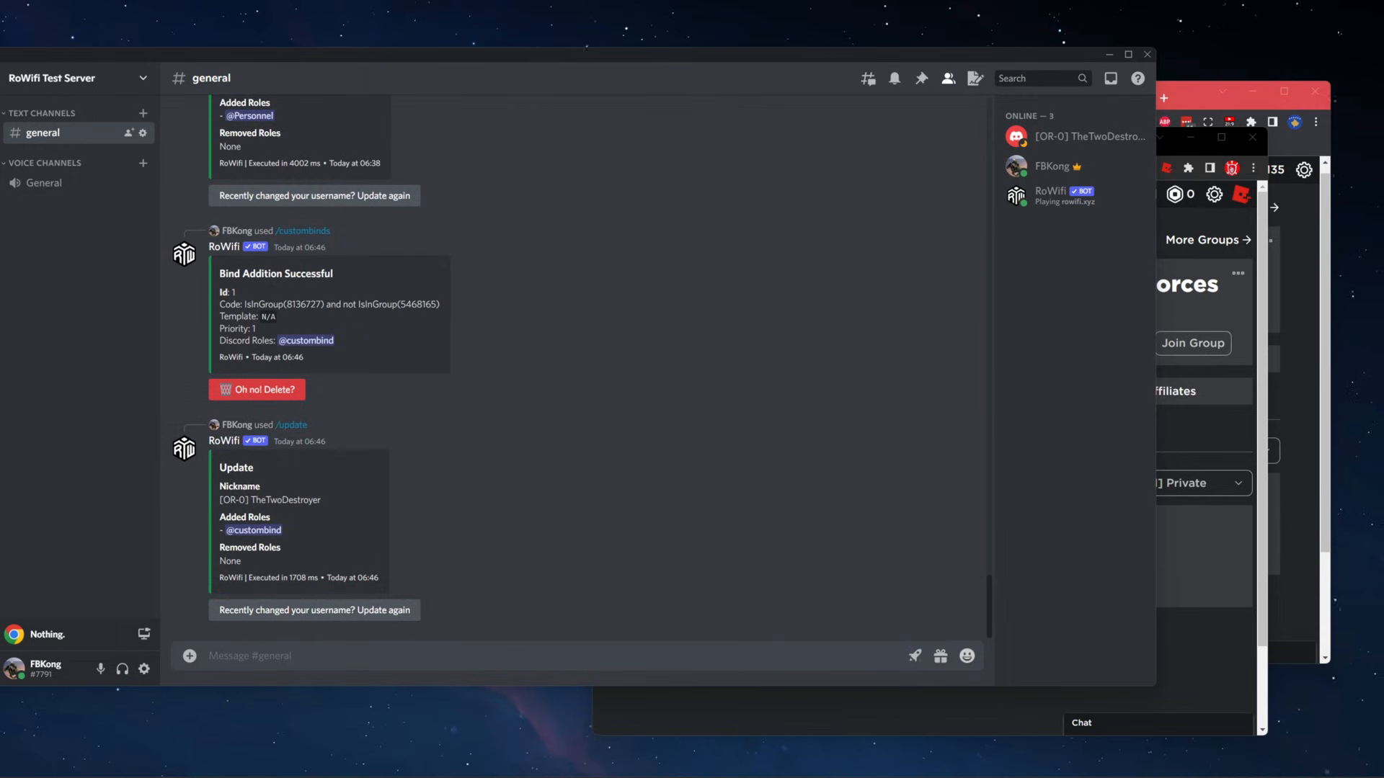
# Switch to the test account's Roblox page, join the (LAF) Lebanese Armed Forces group, and return to the Discord #general channel
pyautogui.hotkey('alt', 'Tab')
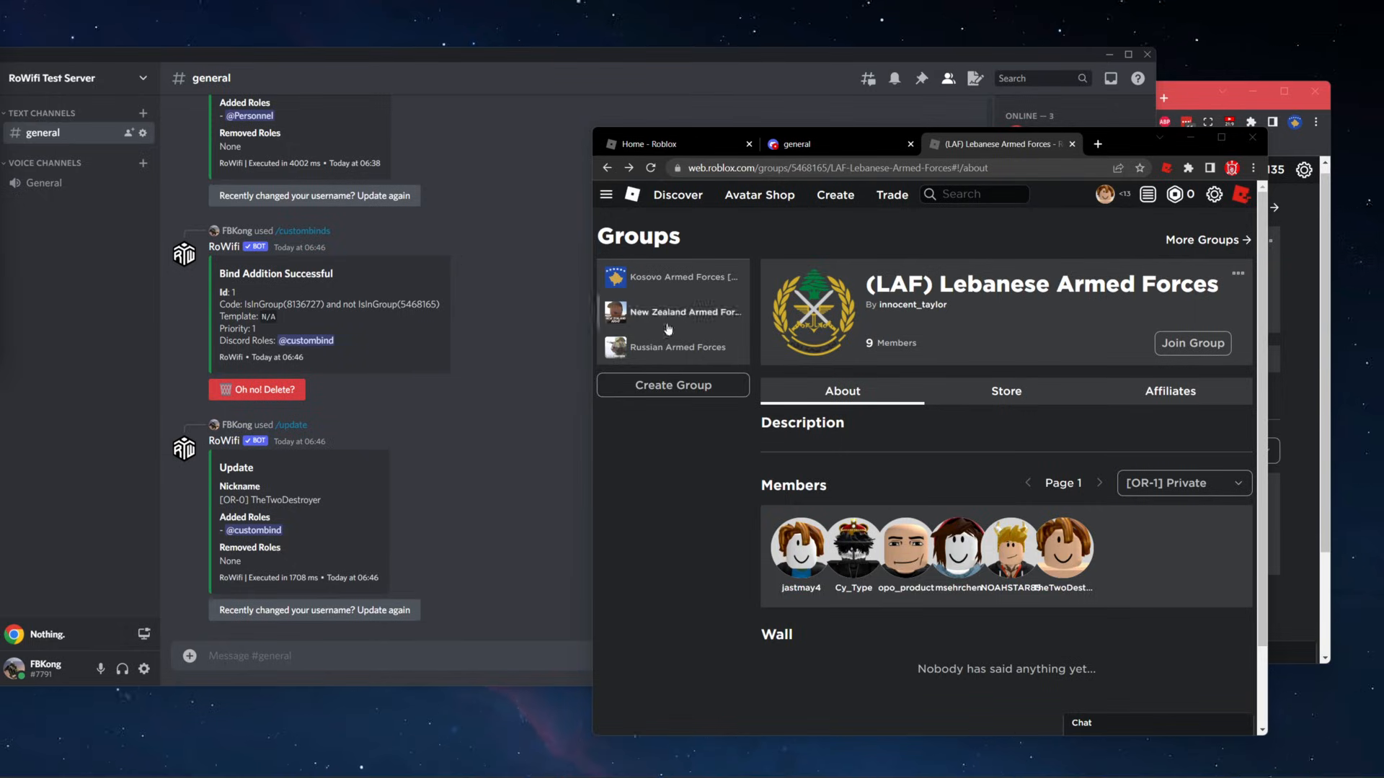
pyautogui.click(1192, 342)
pyautogui.click(314, 650)
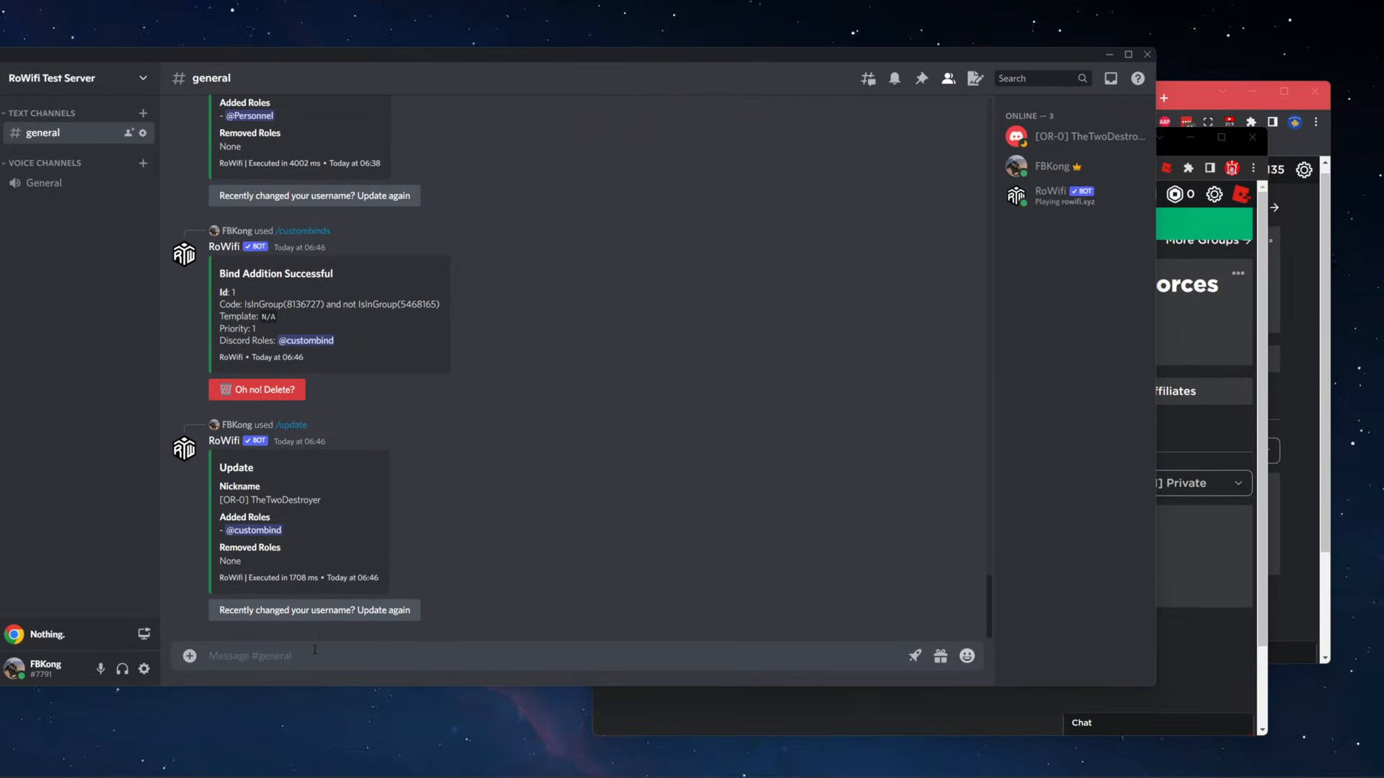
# Run /update on the test account to recheck the custombind against its changed group membership
pyautogui.write('/update')
pyautogui.press('Return')
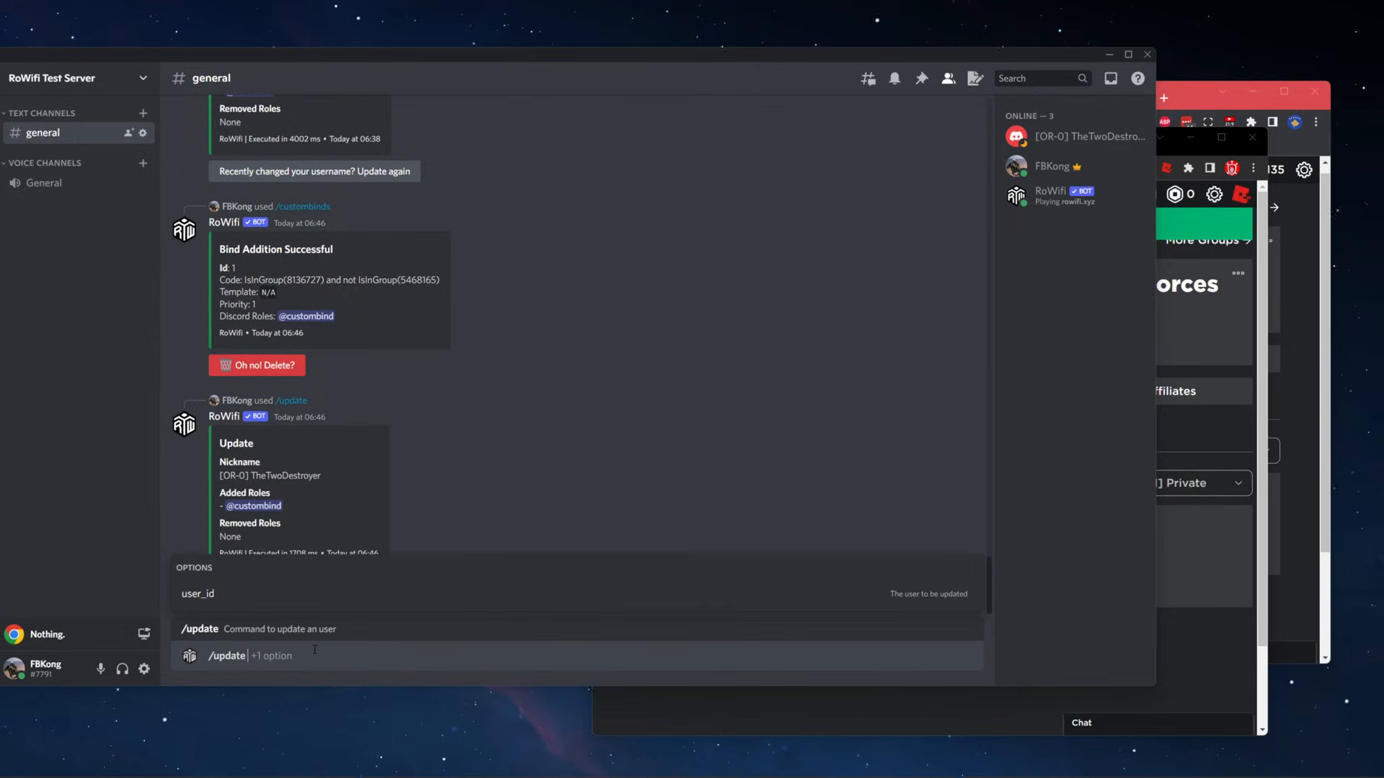
pyautogui.press('Return')
pyautogui.press('Down')
pyautogui.press('Return')
pyautogui.press('Return')
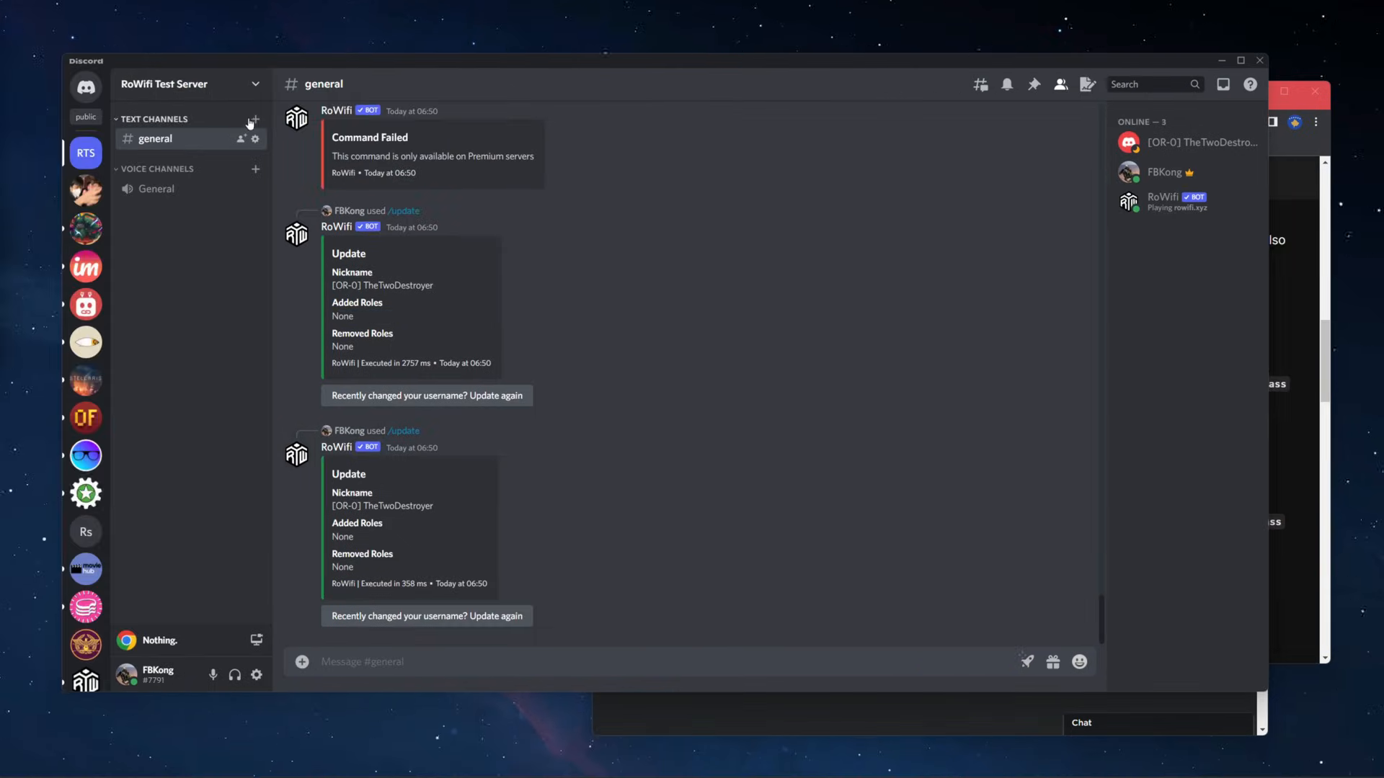
# Create a public text channel named rowifi-logs in the server's text channels
pyautogui.click(255, 121)
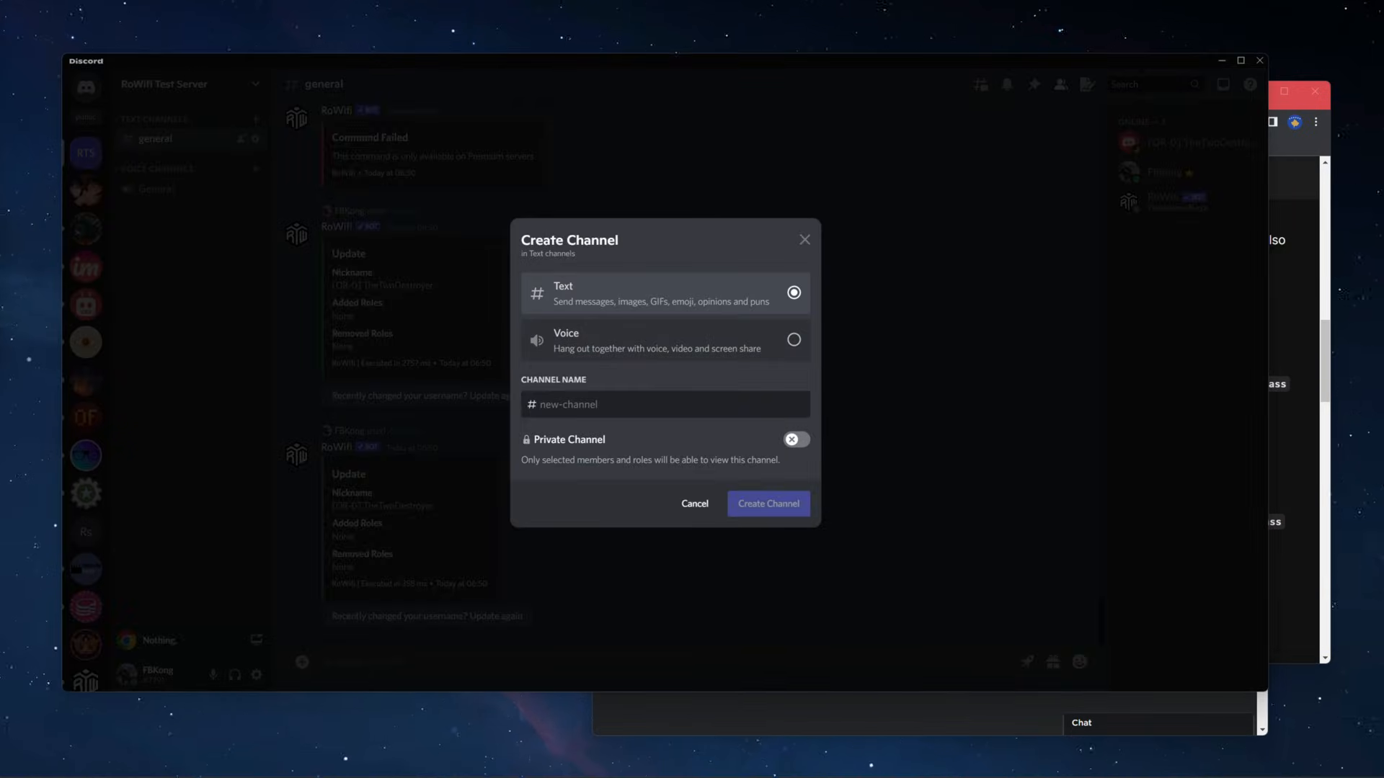
pyautogui.write('rowifi')
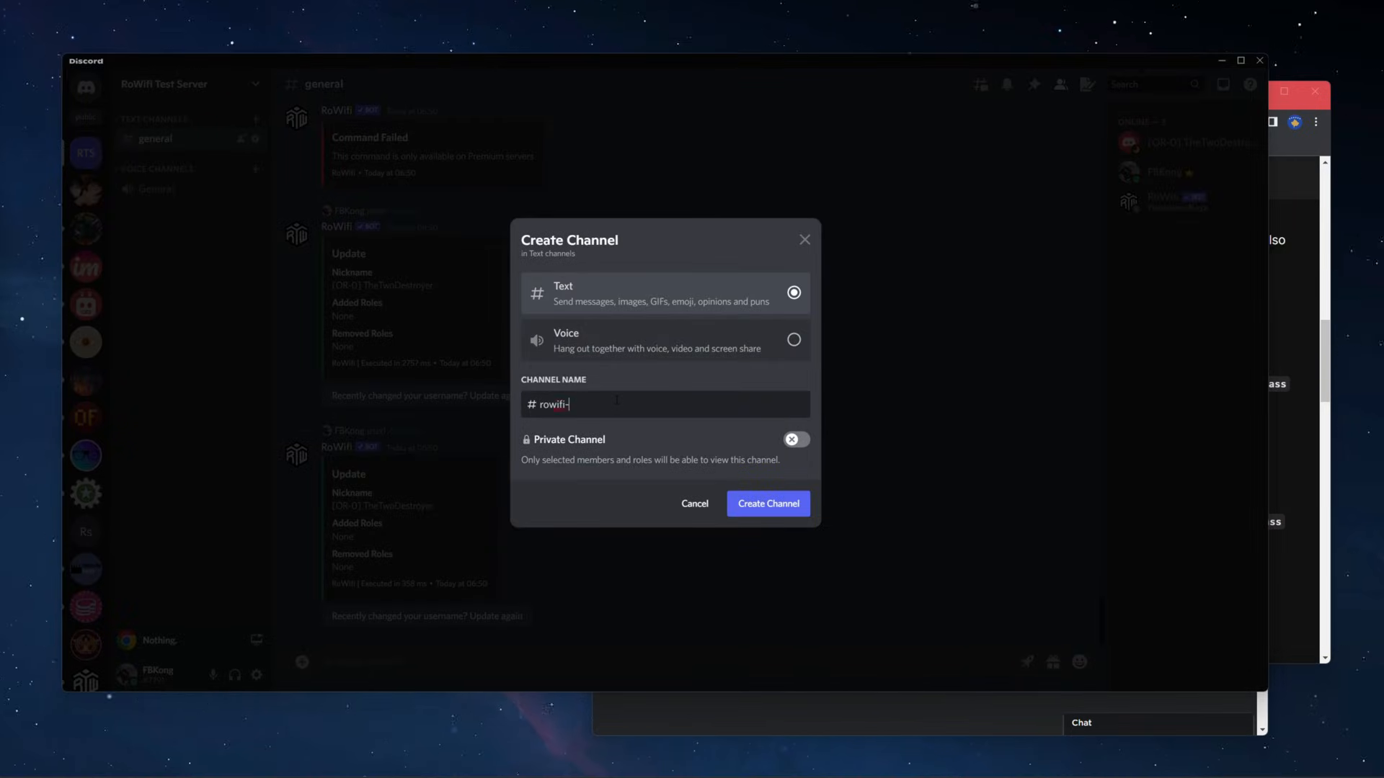
pyautogui.write('-logs')
pyautogui.click(744, 509)
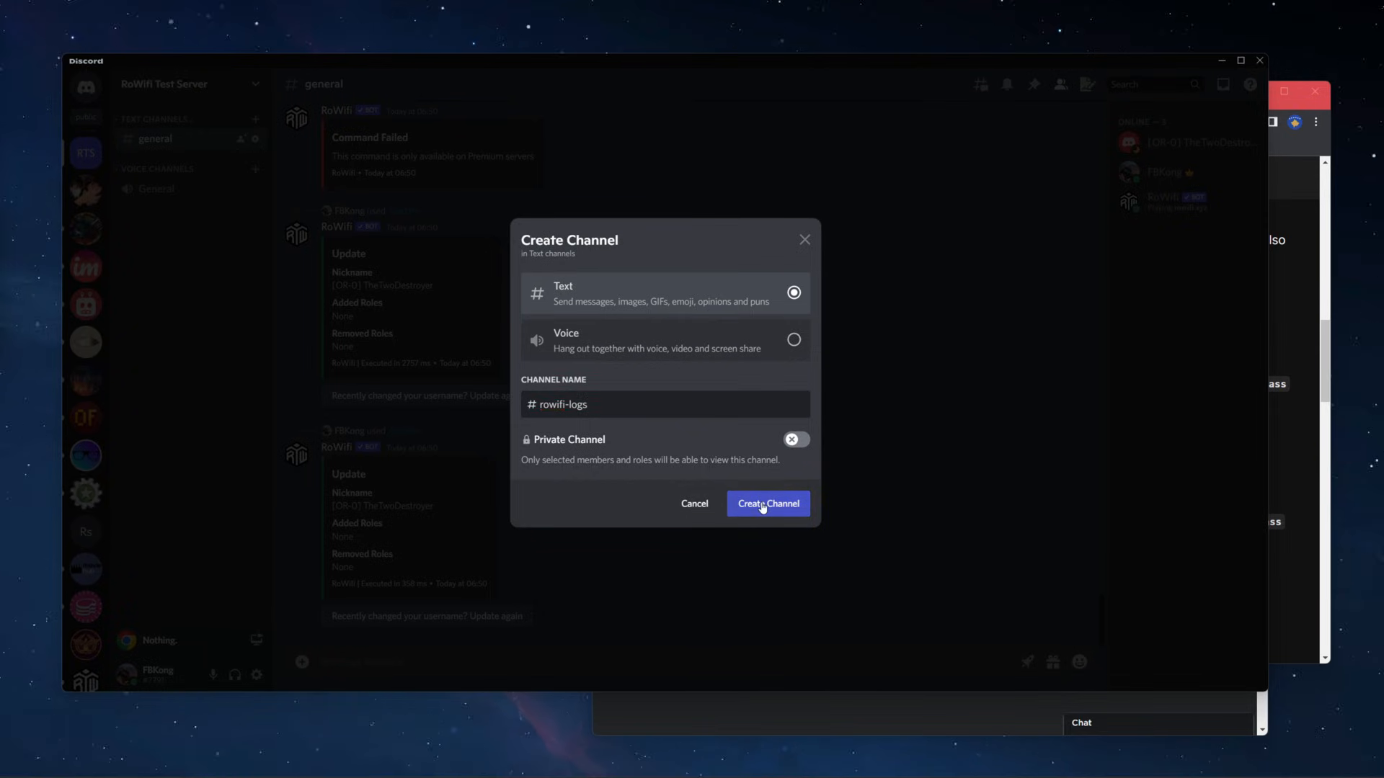
# Run /update on the test account in #general and open #rowifi-logs to check the logged update
pyautogui.click(162, 139)
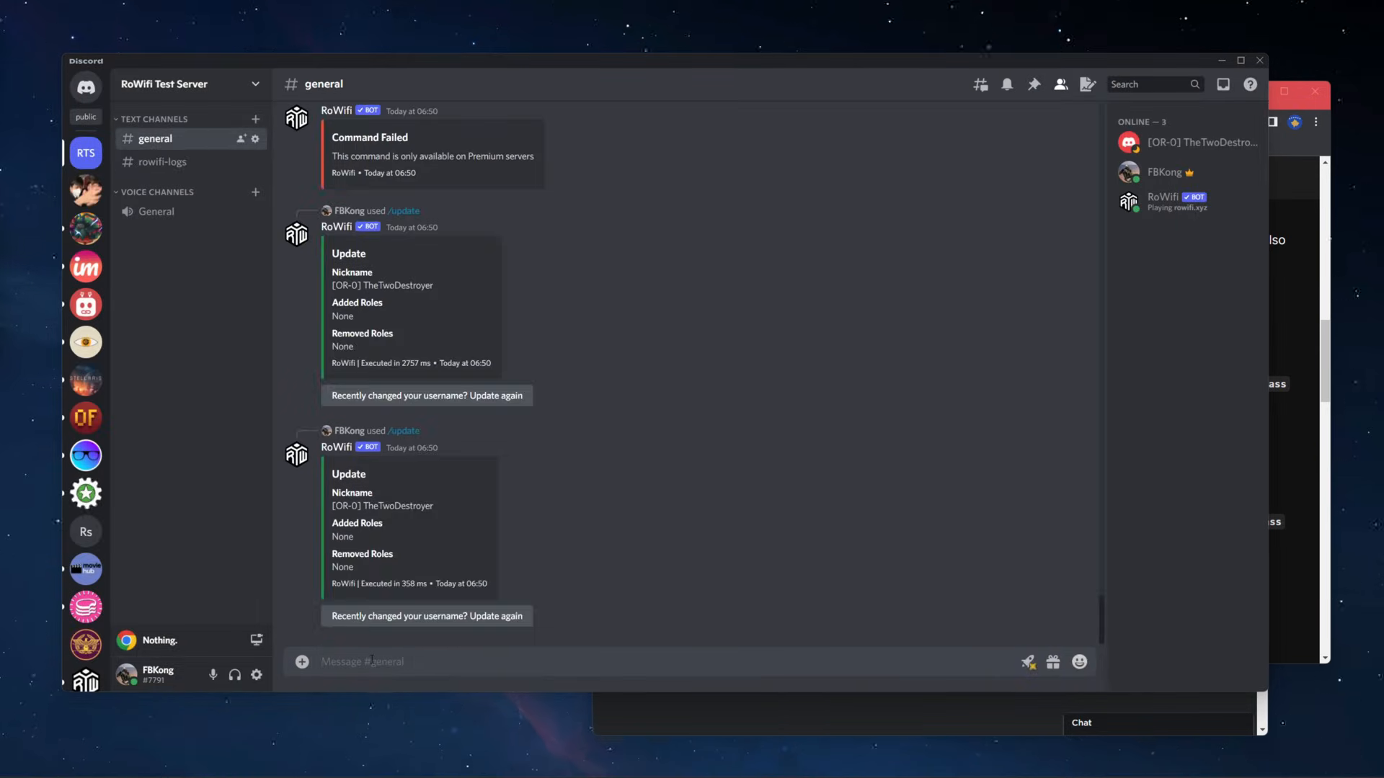
pyautogui.write('/upda')
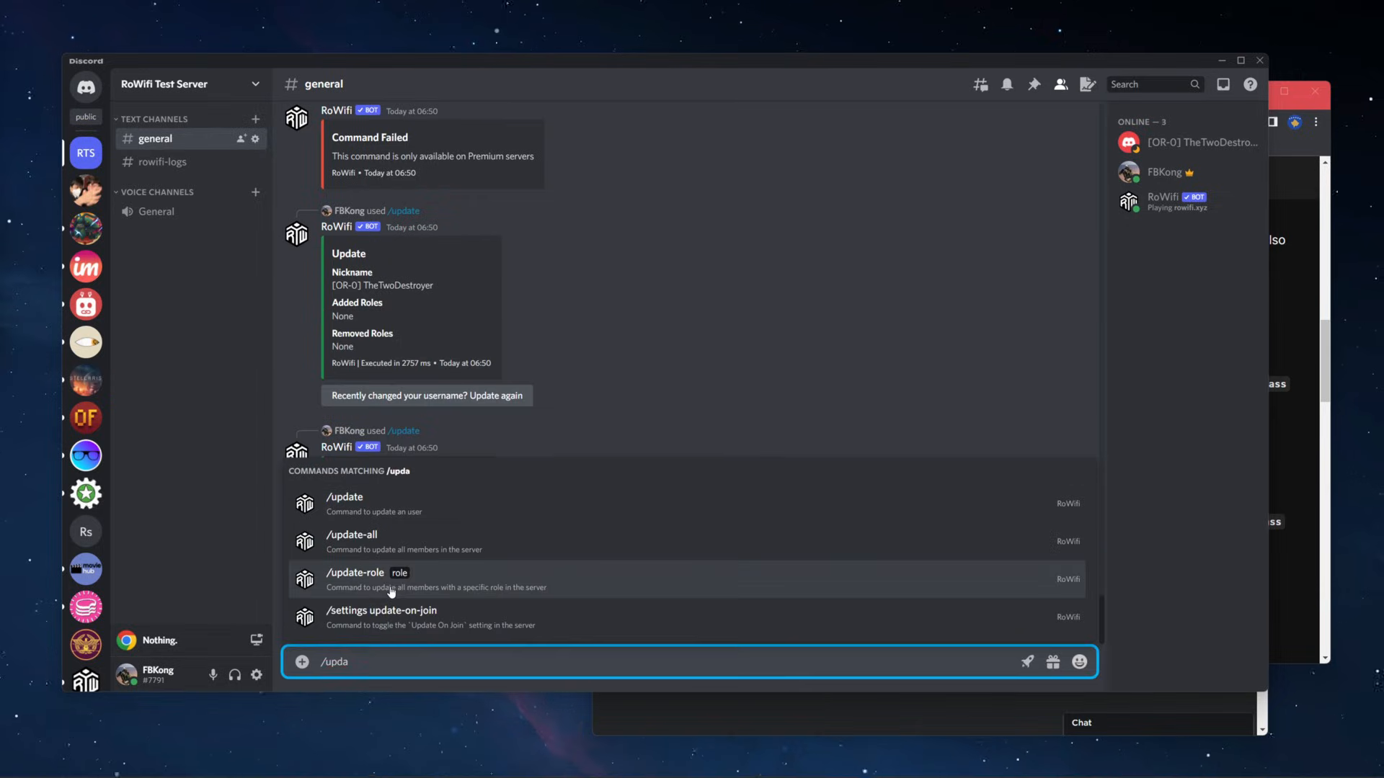
pyautogui.click(365, 503)
pyautogui.click(357, 604)
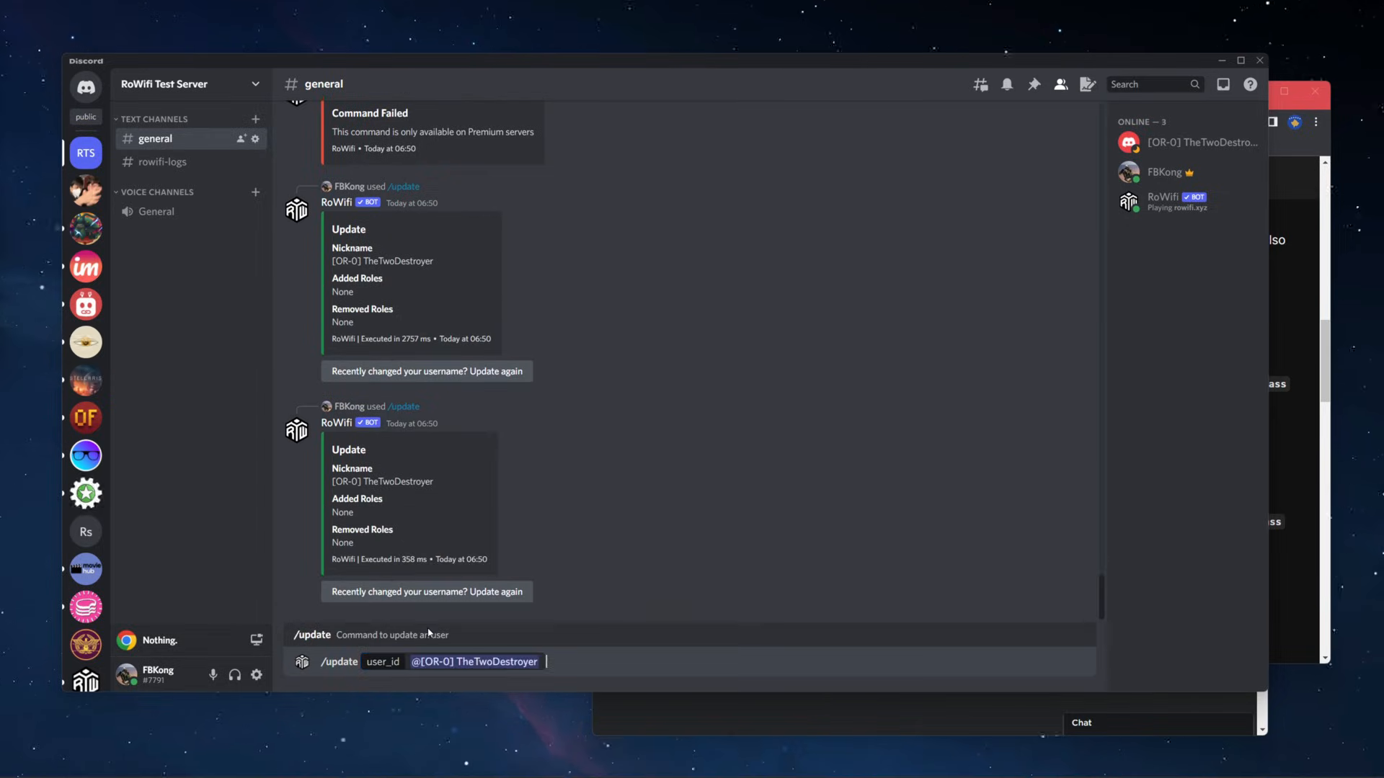
pyautogui.press('Return')
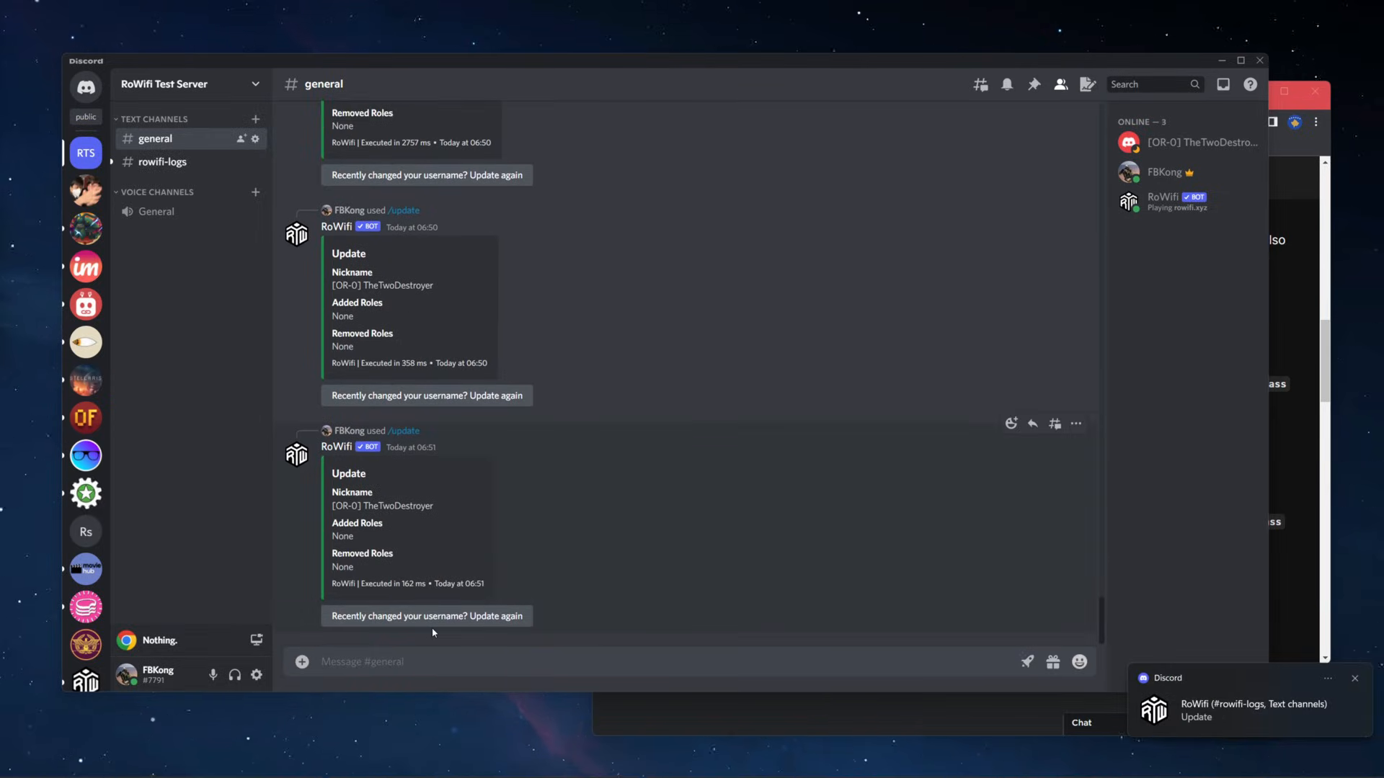
pyautogui.click(163, 163)
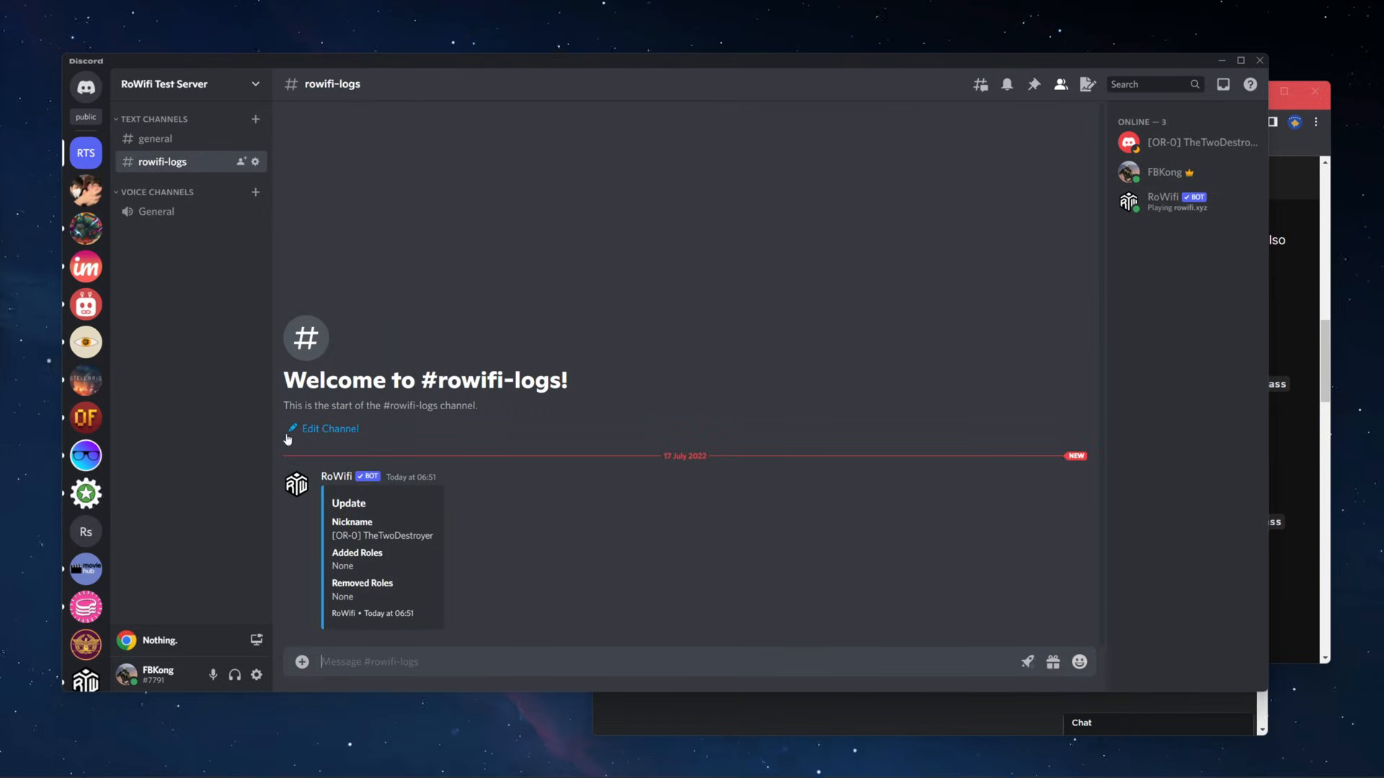